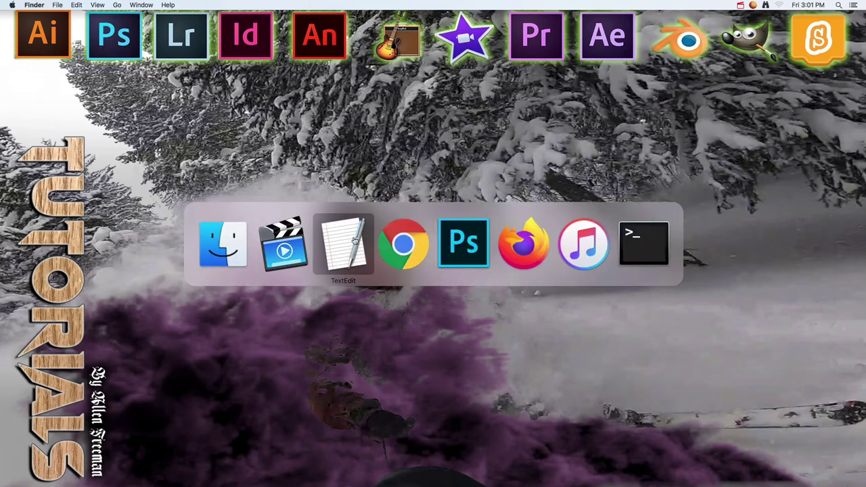
Show the vt2021b.rtfd yearbook project document in TextEdit
left_click(342, 244)
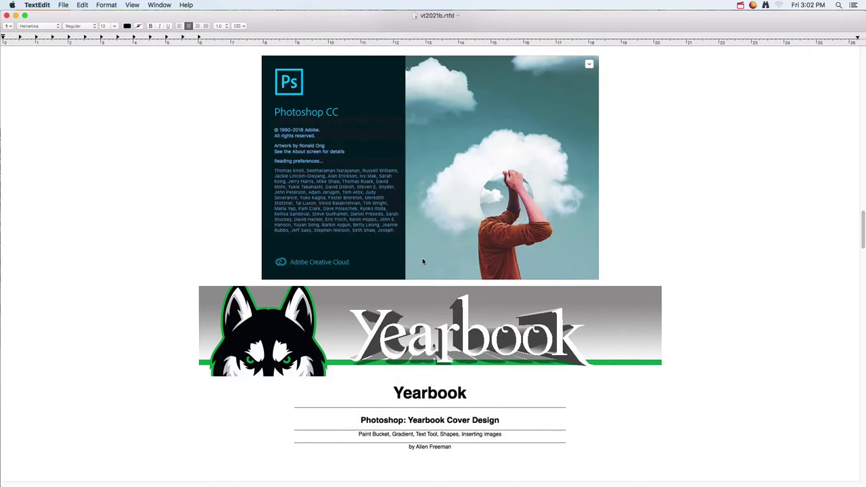
key("super+Tab")
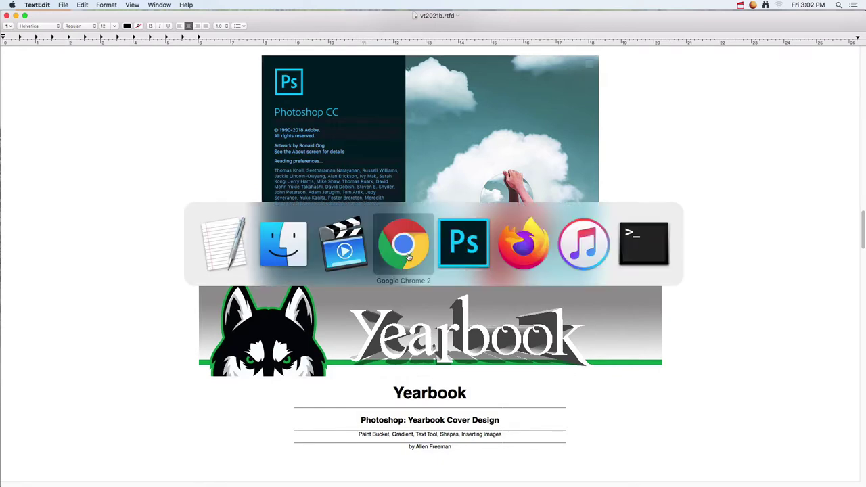
Create a blank 8.5 x 11 inch Photoshop document at 225 pixels per inch
left_click(455, 245)
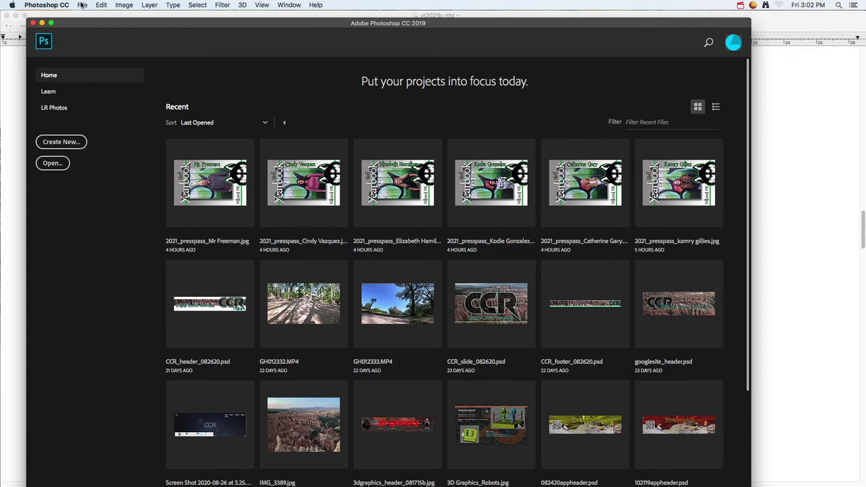
left_click(82, 6)
left_click(93, 16)
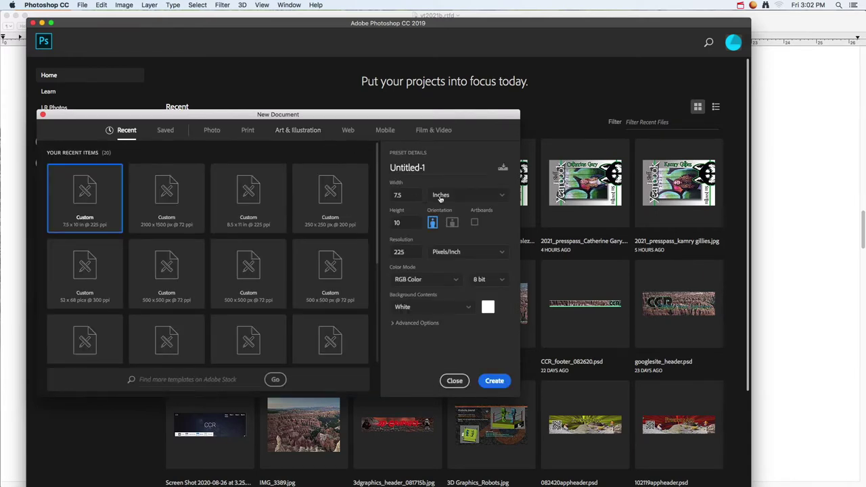
left_click(445, 197)
double_click(404, 195)
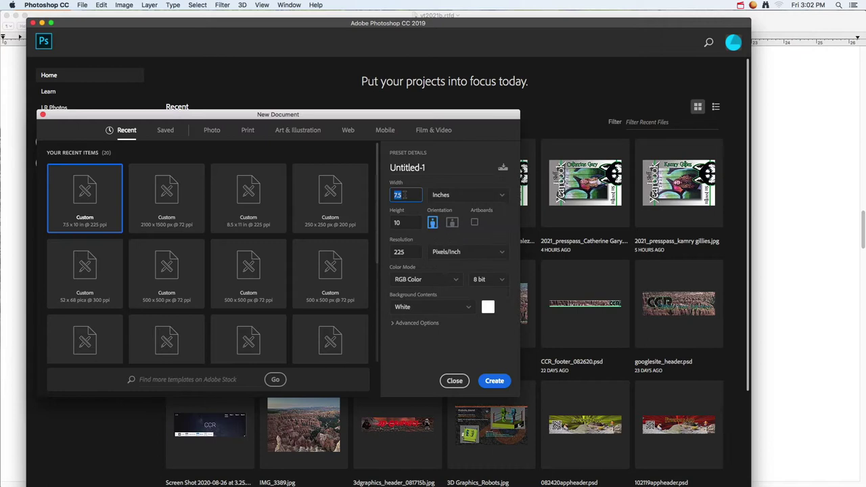
type("8.5")
key("Tab")
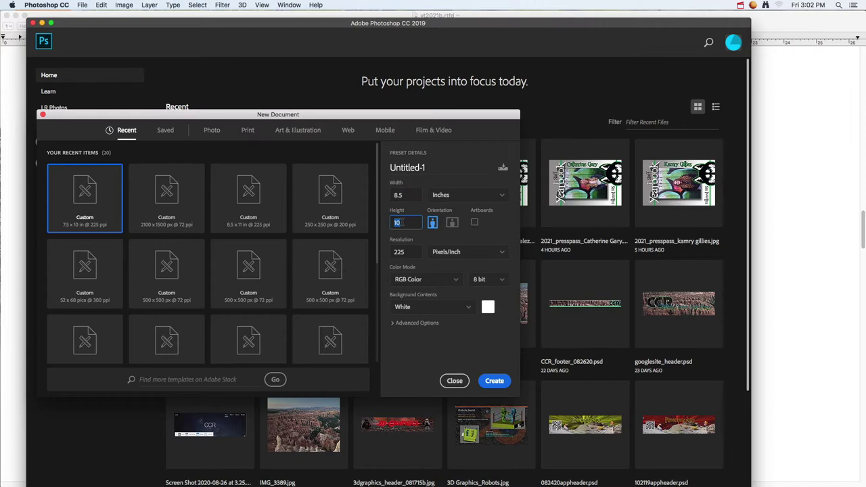
type("11")
key("Tab")
left_click(406, 252)
left_click(497, 383)
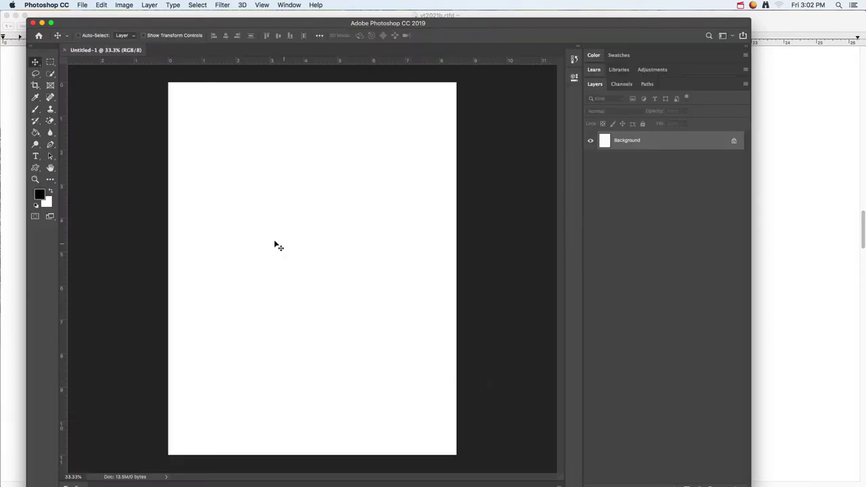
Fill the whole canvas with light green #7ae334 using the Paint Bucket
left_click_drag(36, 133, 64, 144)
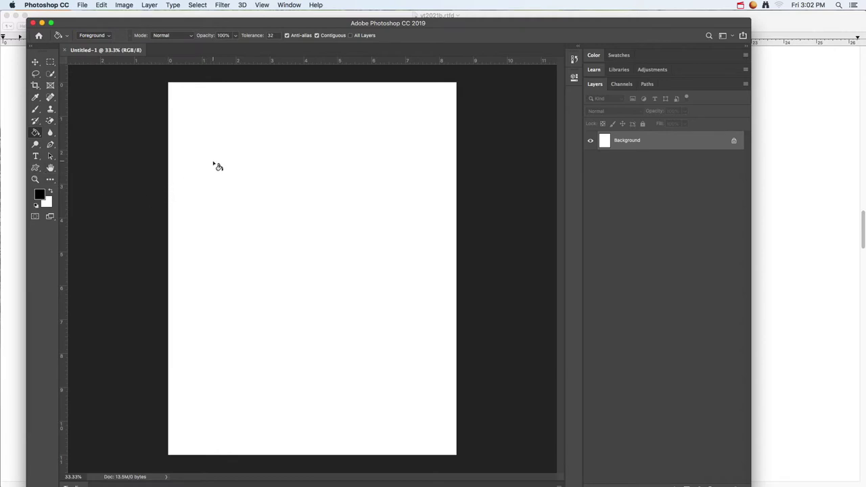
left_click(213, 164)
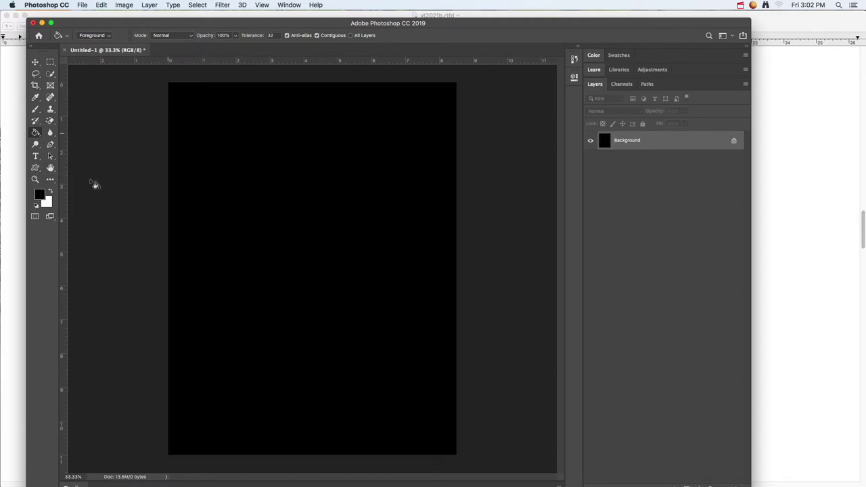
left_click(43, 193)
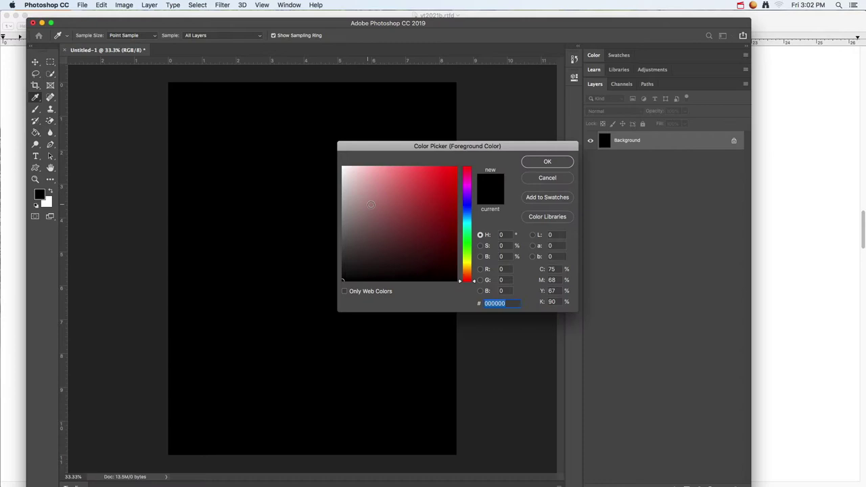
left_click(400, 207)
left_click_drag(466, 234, 467, 250)
left_click(432, 178)
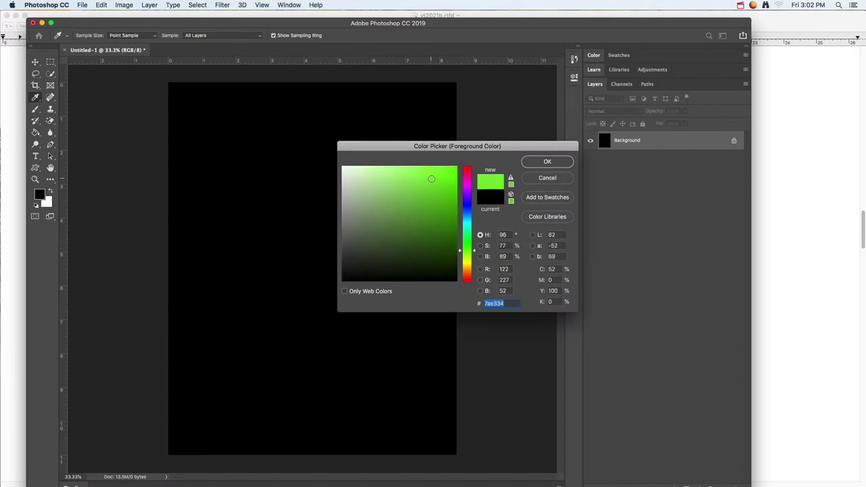
left_click(532, 164)
left_click(311, 208)
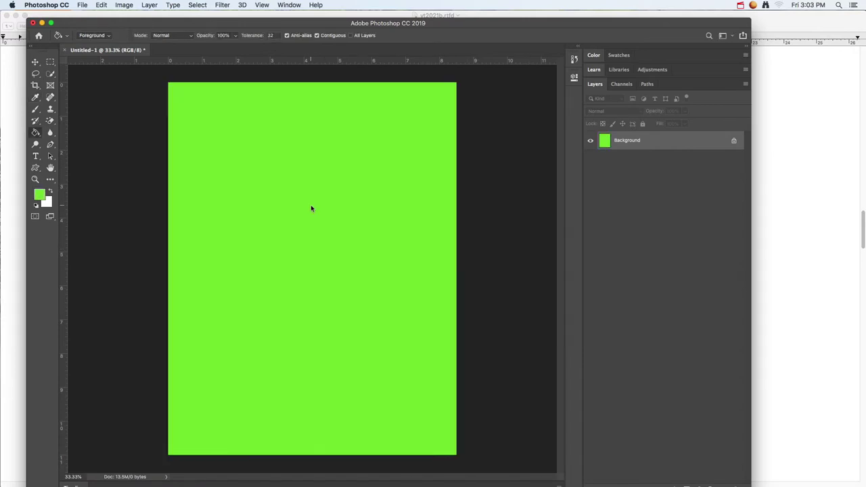
left_click(36, 133)
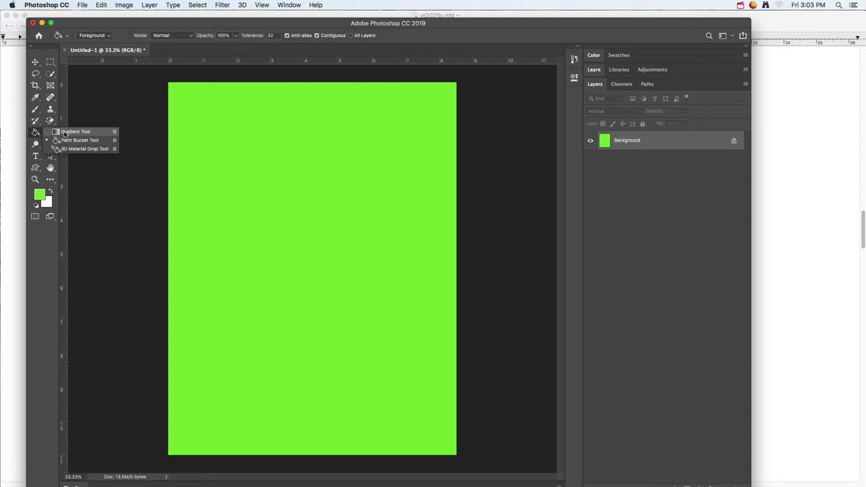
Switch to the Gradient Tool and draw trial diagonal gradients on the page
left_click(64, 134)
left_click(38, 133)
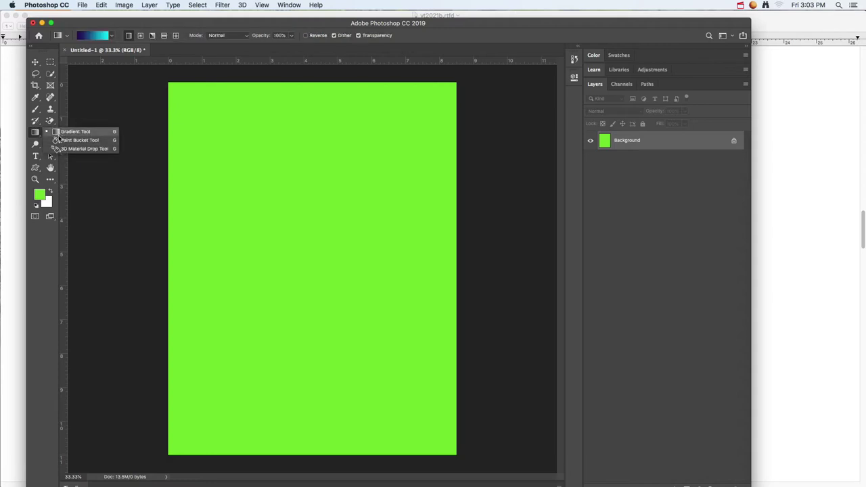
left_click(60, 132)
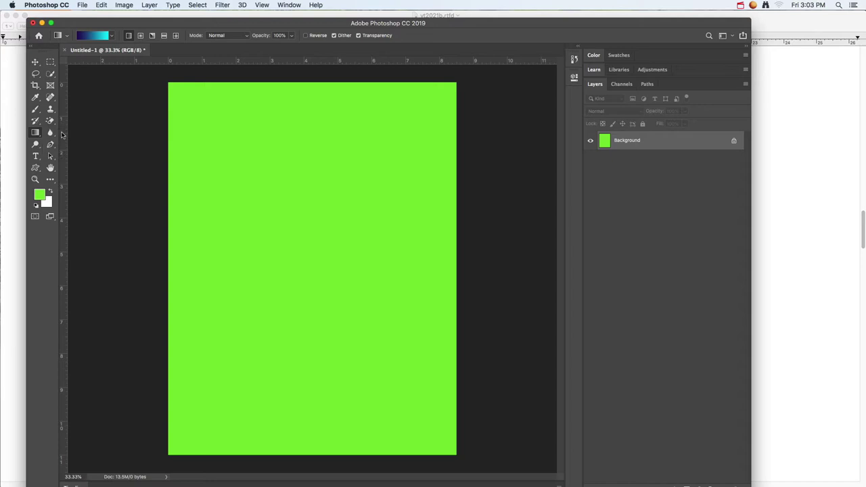
left_click_drag(225, 87, 291, 240)
left_click_drag(326, 175, 268, 219)
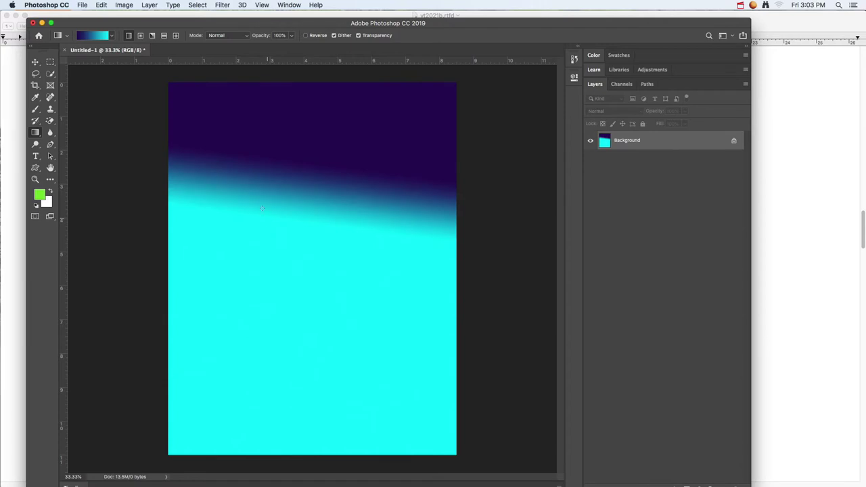
Apply the Foreground to Background preset as a vertical top-to-bottom gradient
left_click(113, 35)
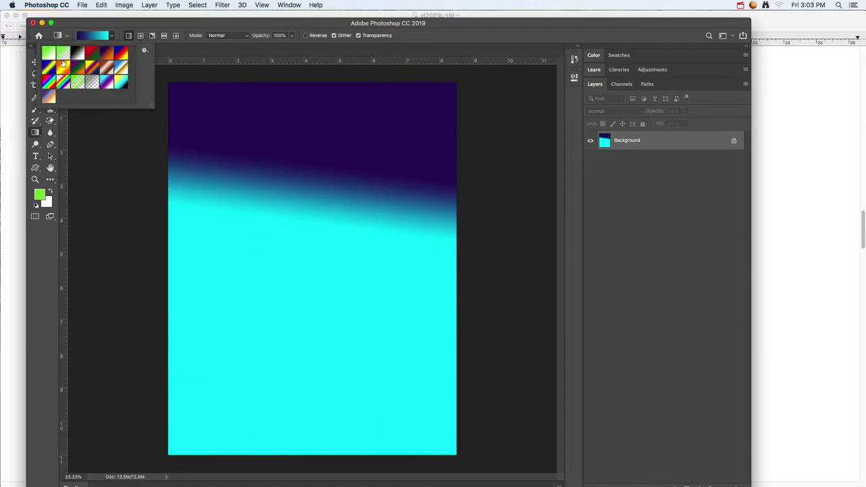
left_click(54, 58)
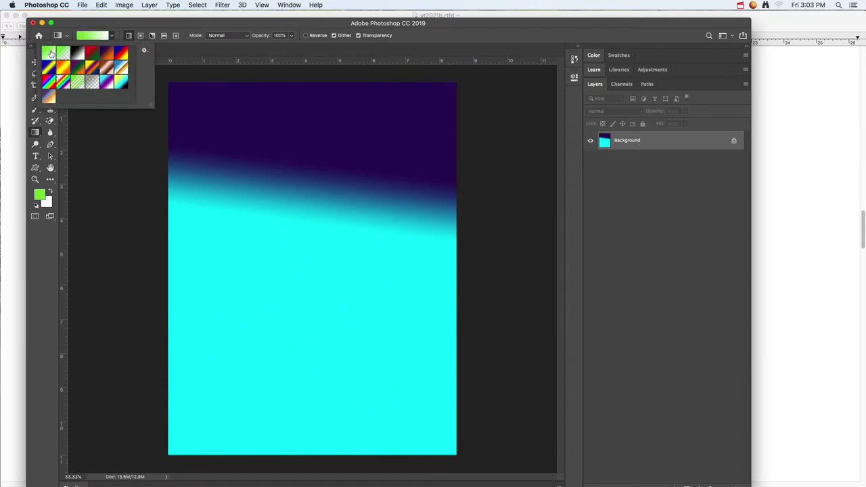
left_click(87, 26)
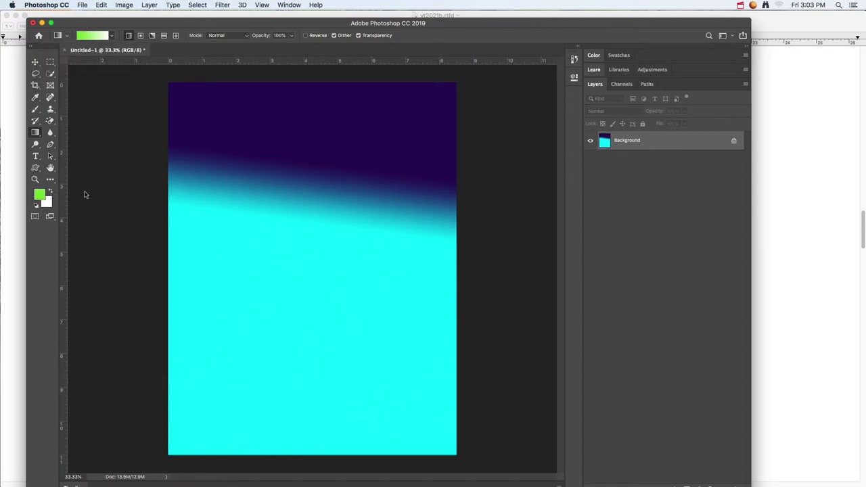
left_click_drag(286, 88, 273, 458)
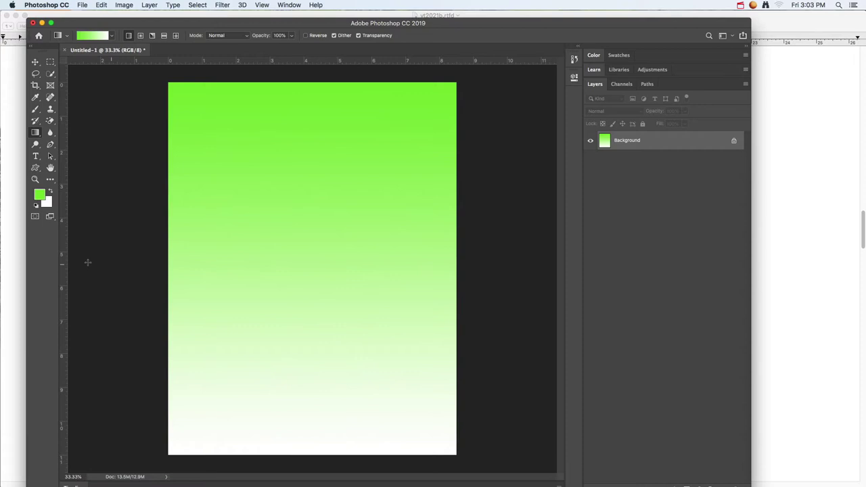
left_click_drag(193, 217, 418, 223)
left_click_drag(294, 93, 293, 440)
Add a blue #34afe3 colour stop partway along the gradient in the Gradient Editor
left_click(89, 35)
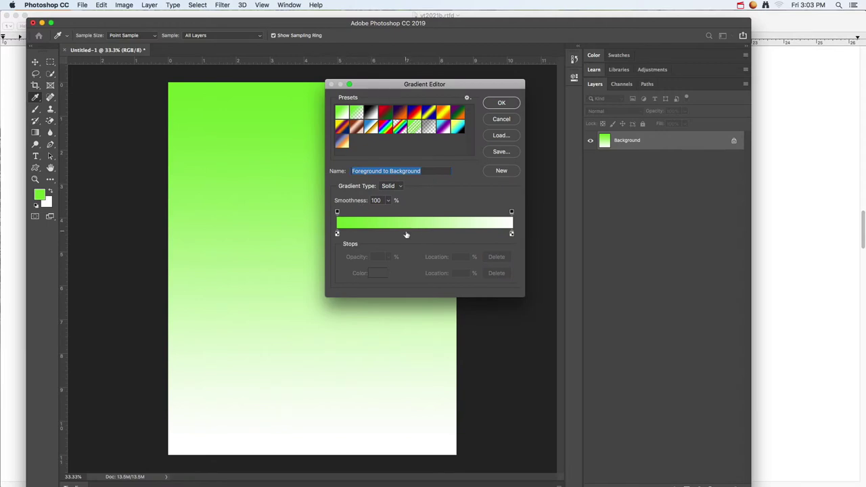
left_click(406, 233)
left_click(378, 274)
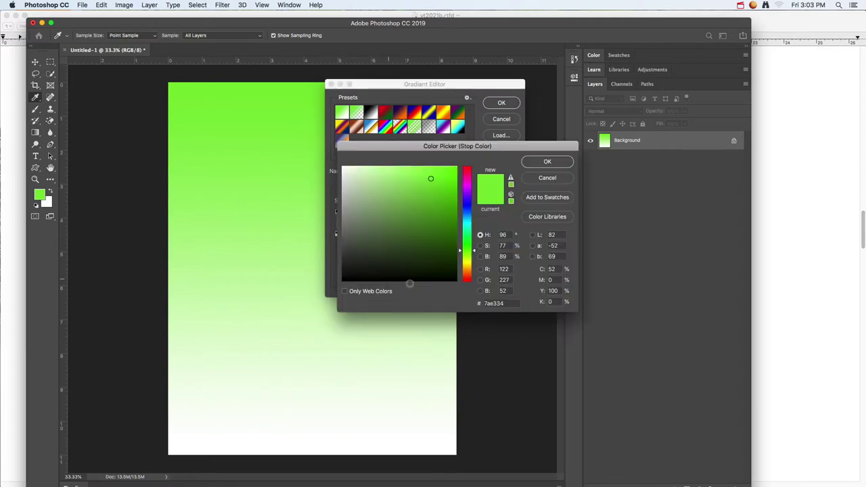
left_click(469, 220)
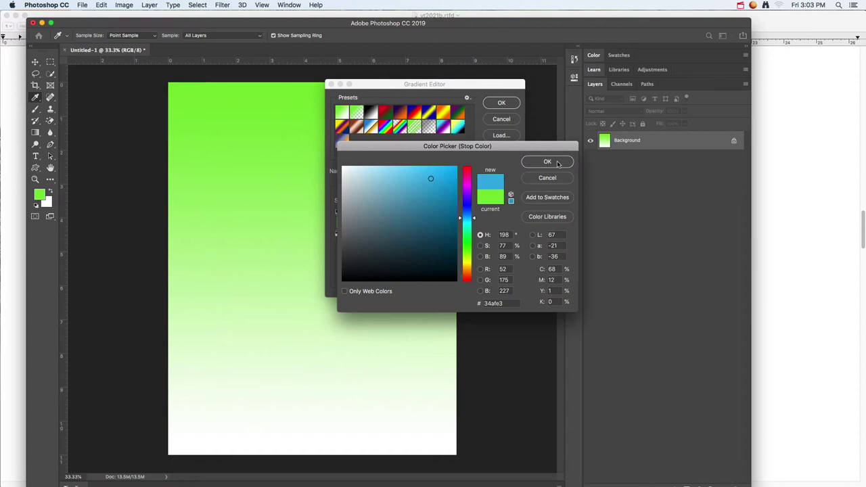
left_click(563, 167)
left_click(446, 235)
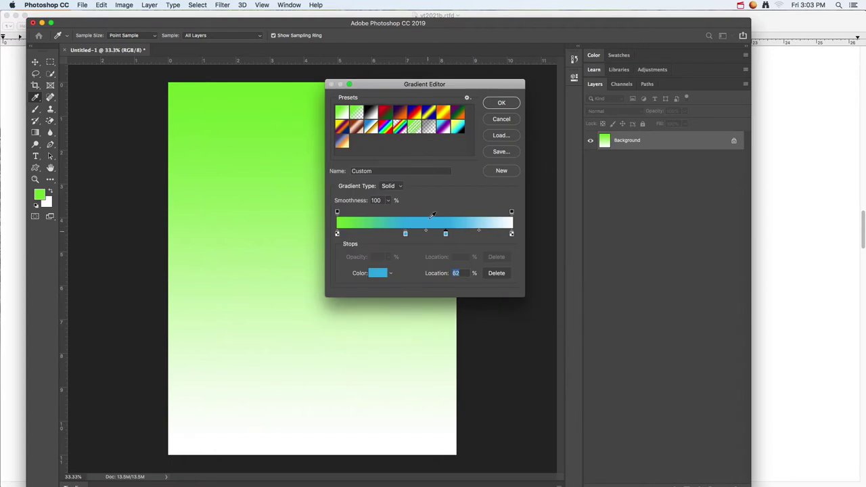
left_click_drag(446, 236, 448, 256)
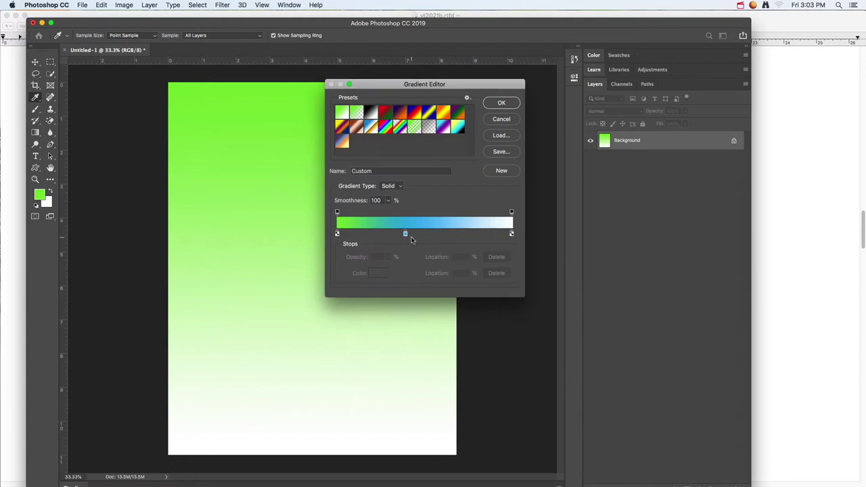
Draw the green-blue-white gradient down the page, then undo it to keep green-to-white
left_click(501, 105)
left_click_drag(299, 103, 312, 417)
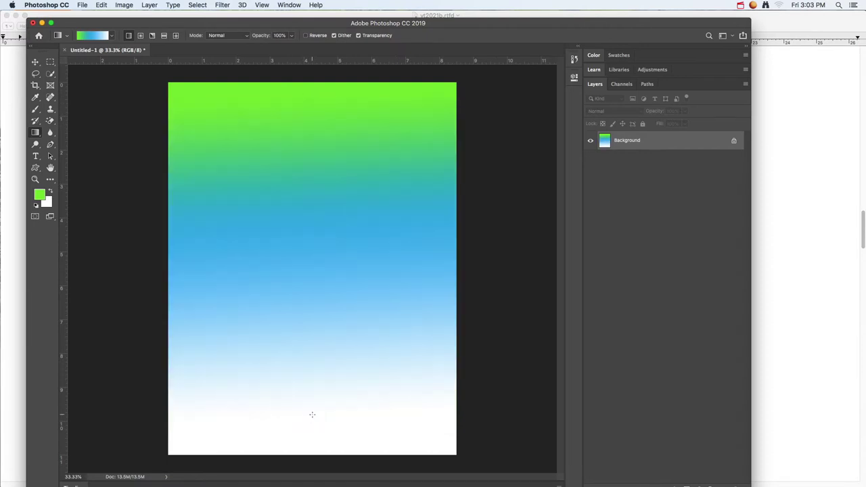
key("super+z")
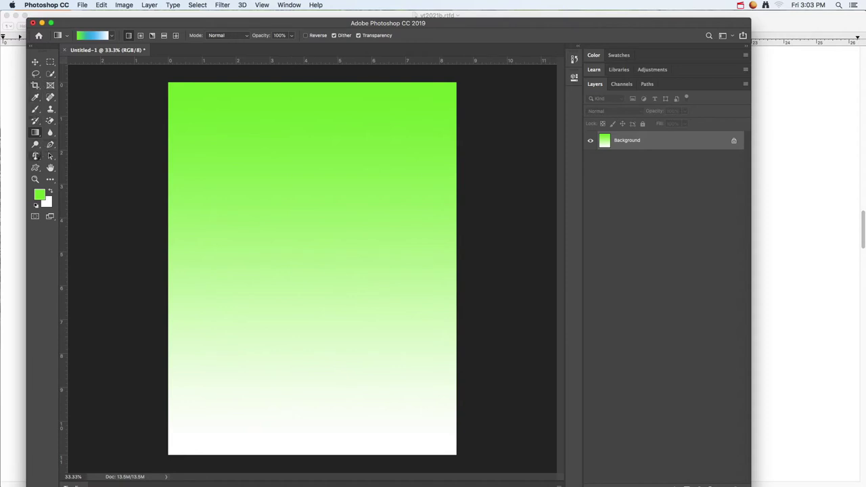
Type the title 'Hillcrest' near the top of the page
left_click(36, 156)
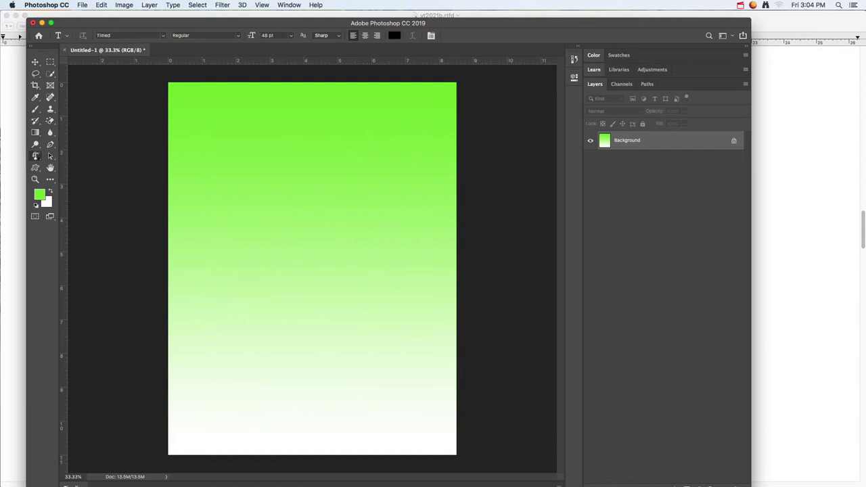
left_click(237, 144)
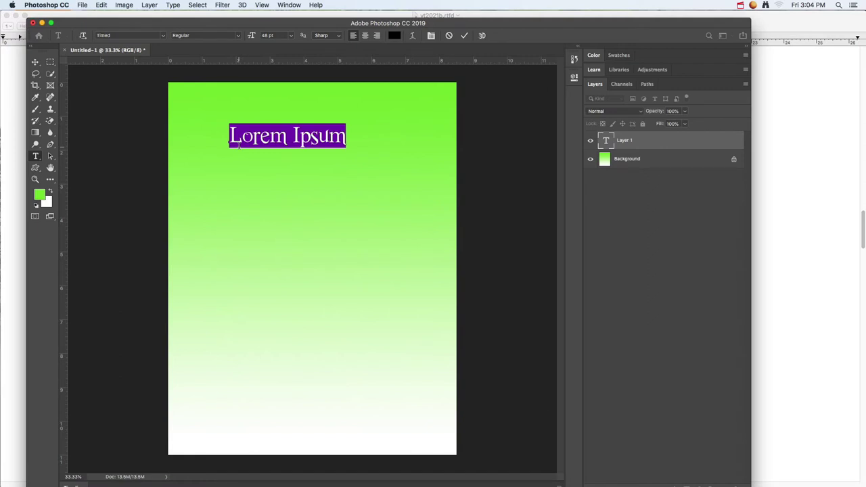
type("Hillcre")
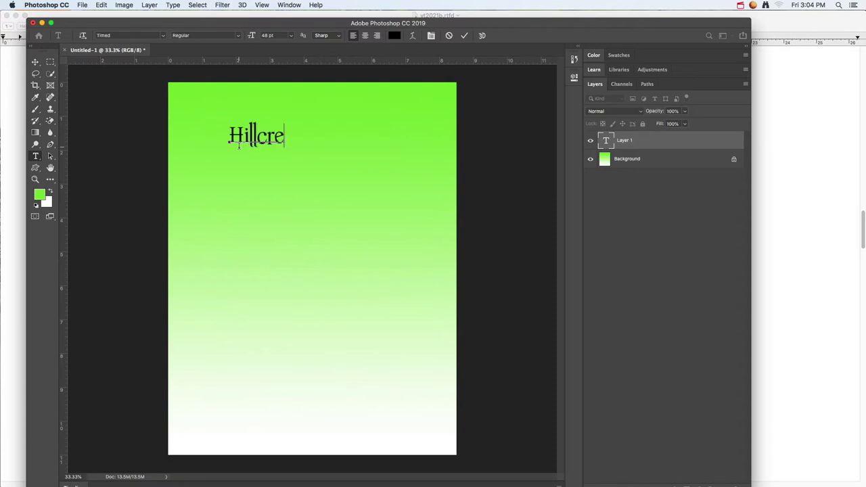
type("st")
left_click(35, 61)
Enlarge the Hillcrest title with Free Transform and place it at the top-left
left_click_drag(261, 143, 294, 114)
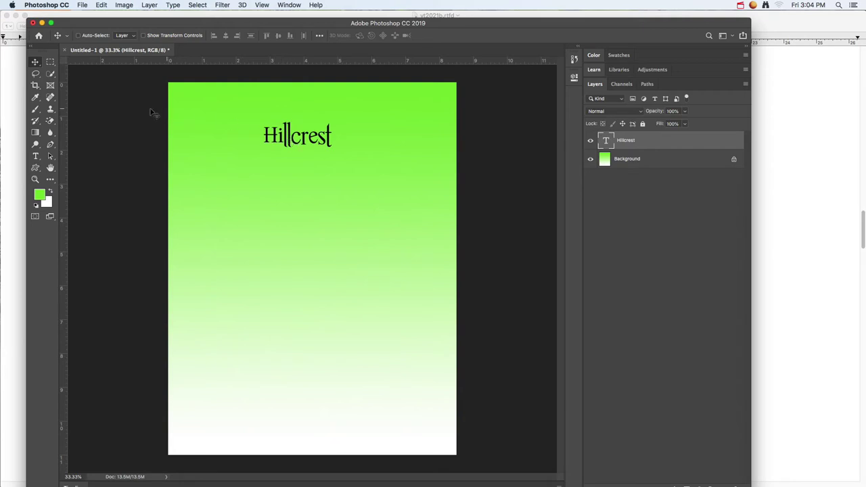
left_click_drag(268, 152, 417, 209)
key("ctrl+t")
key("Return")
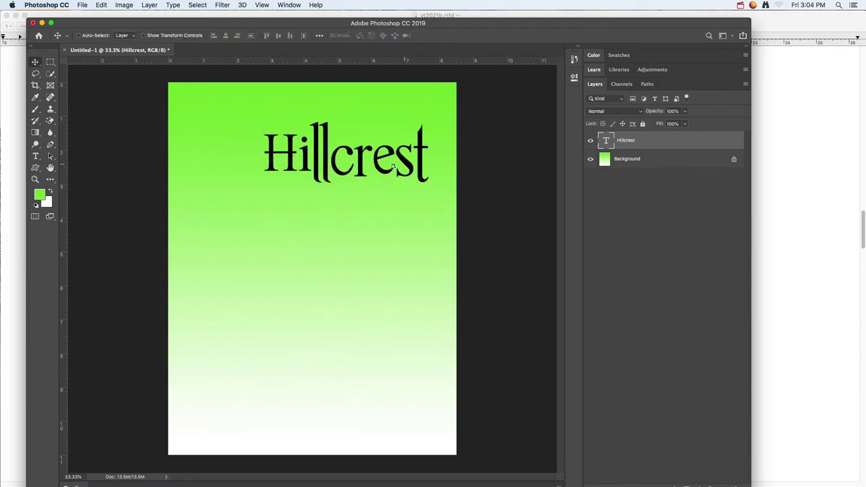
left_click_drag(410, 150, 328, 139)
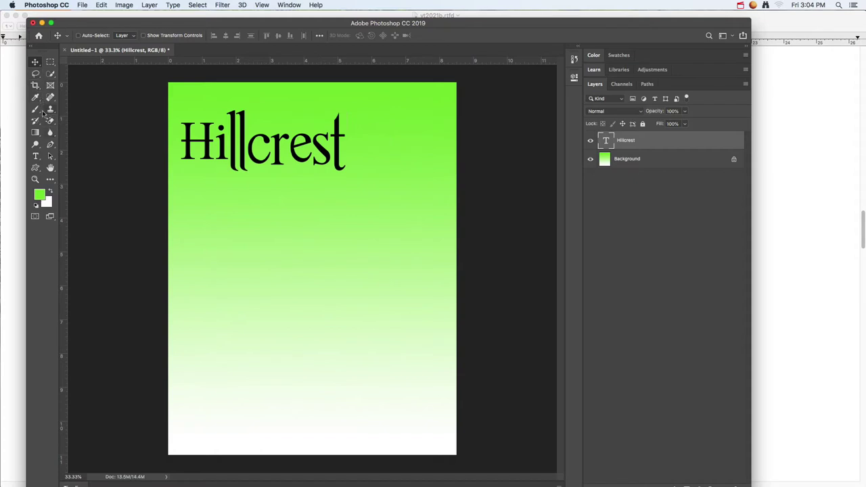
left_click(36, 156)
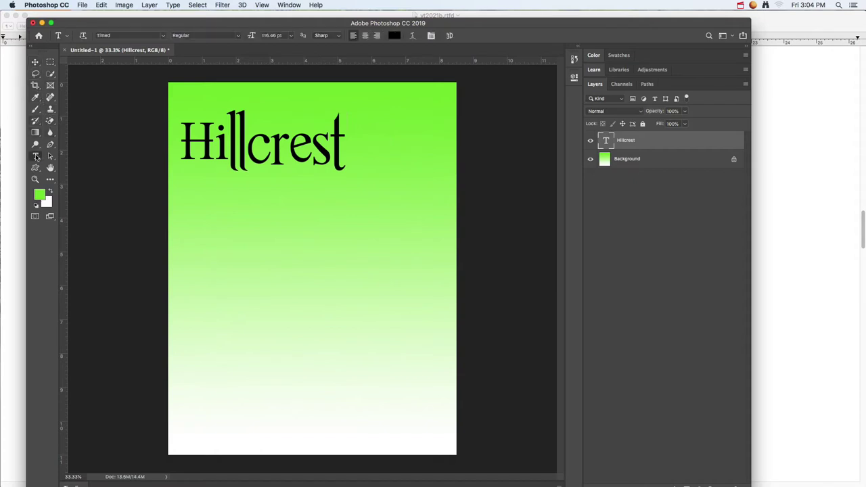
Type 'New Memories' near the page bottom and move it to the bottom-right corner
left_click(311, 383)
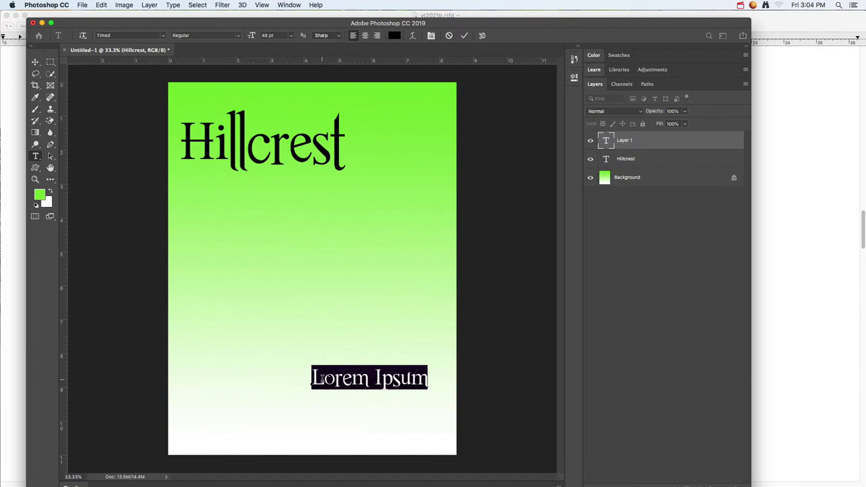
type("20")
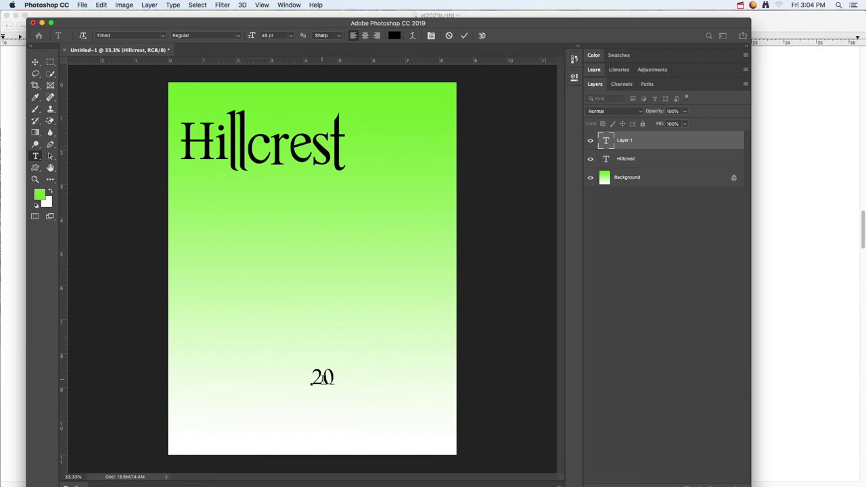
key("BackSpace")
key("BackSpace")
type("New M")
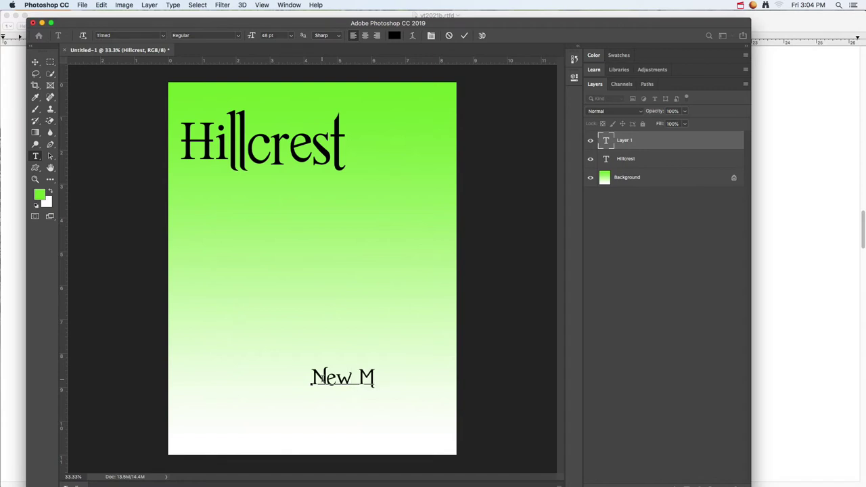
type("emories")
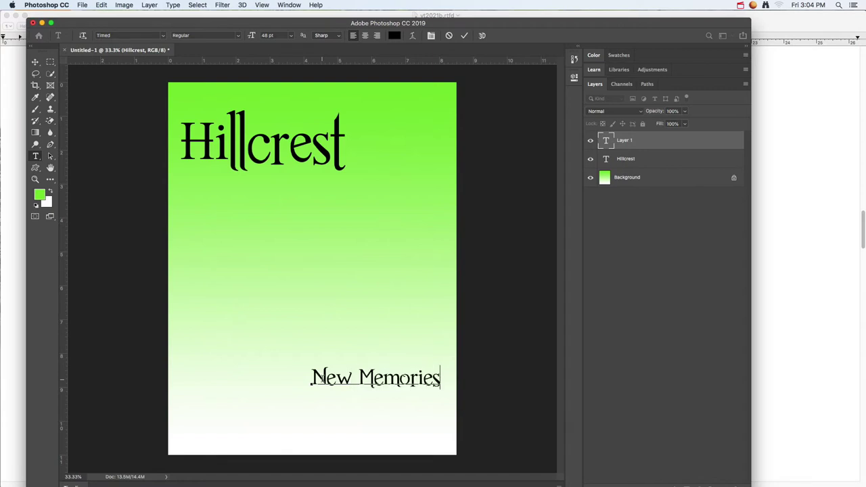
left_click(36, 61)
left_click_drag(376, 391, 388, 430)
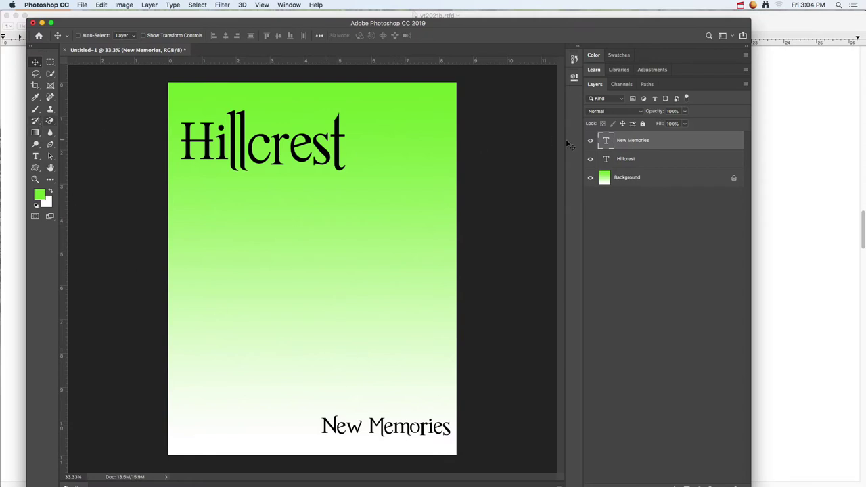
Set 'New Memories' in Avengeance Heroic Avenger and nudge it slightly lower
left_click(639, 160)
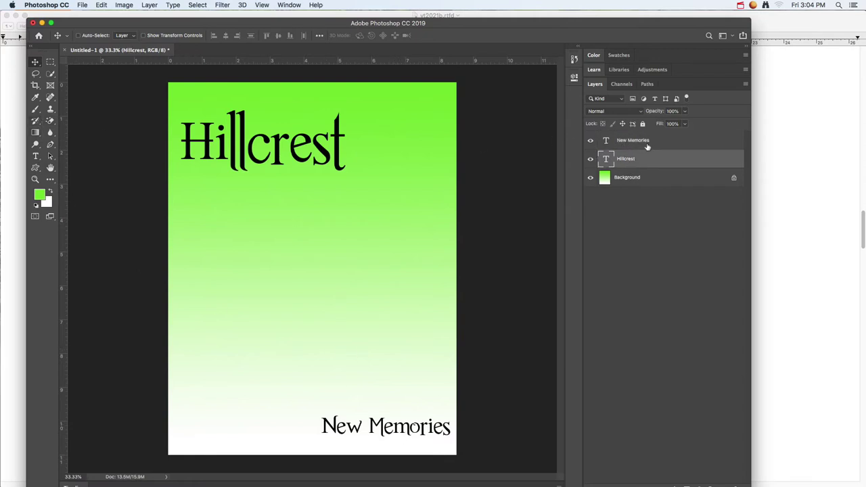
left_click(648, 143)
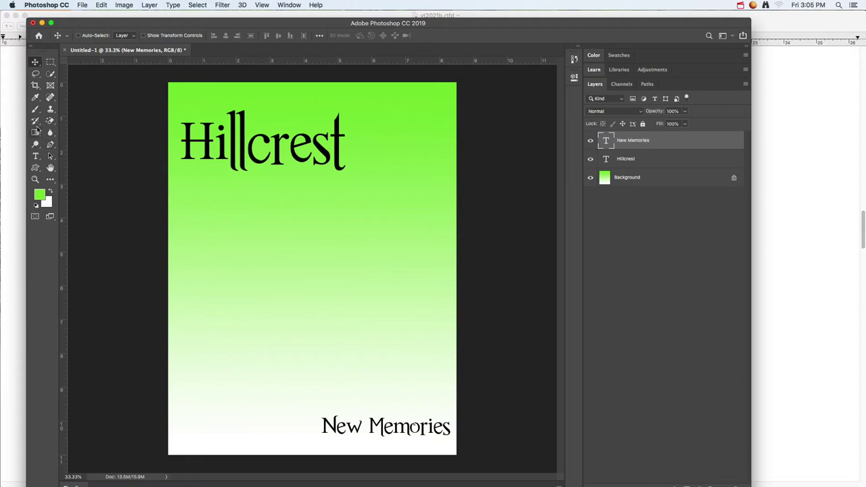
left_click(36, 156)
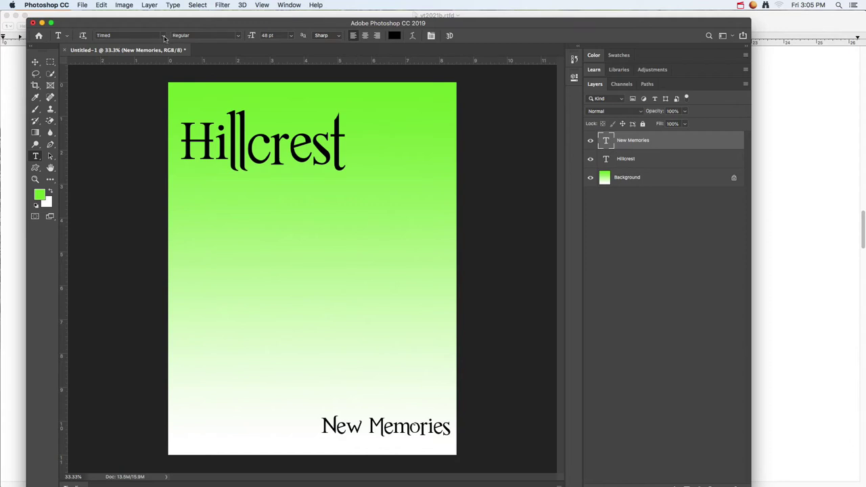
left_click(163, 36)
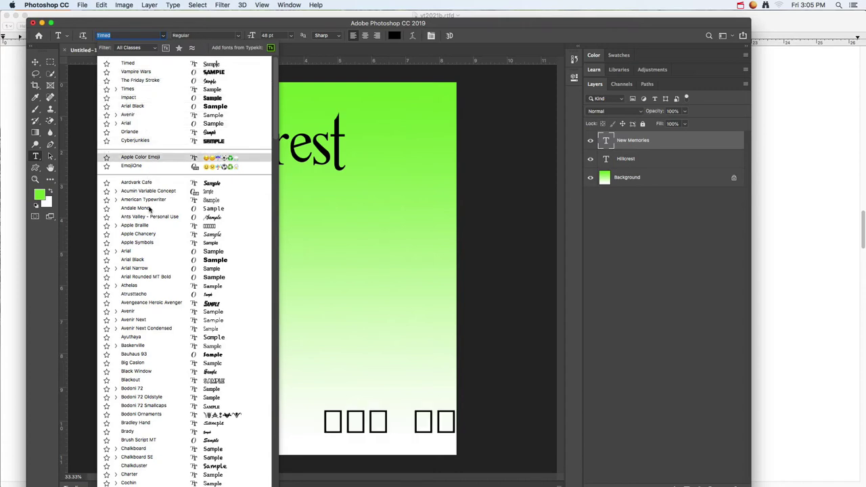
left_click(150, 304)
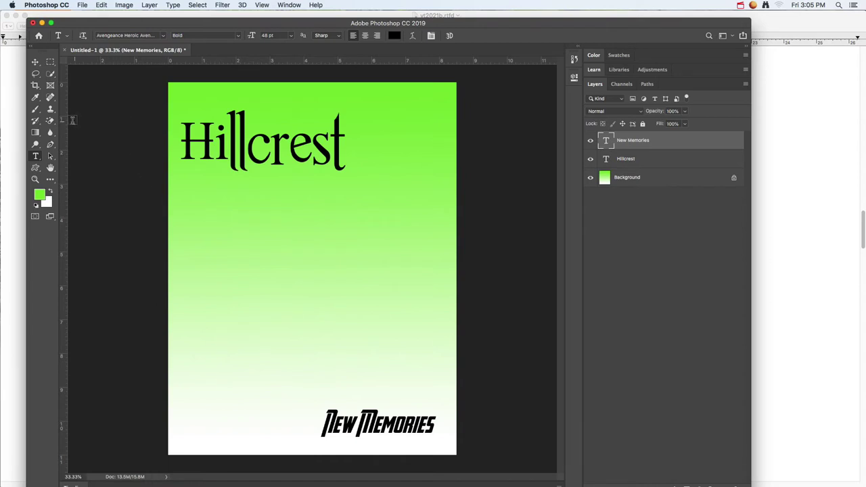
left_click(35, 62)
left_click_drag(398, 426, 411, 438)
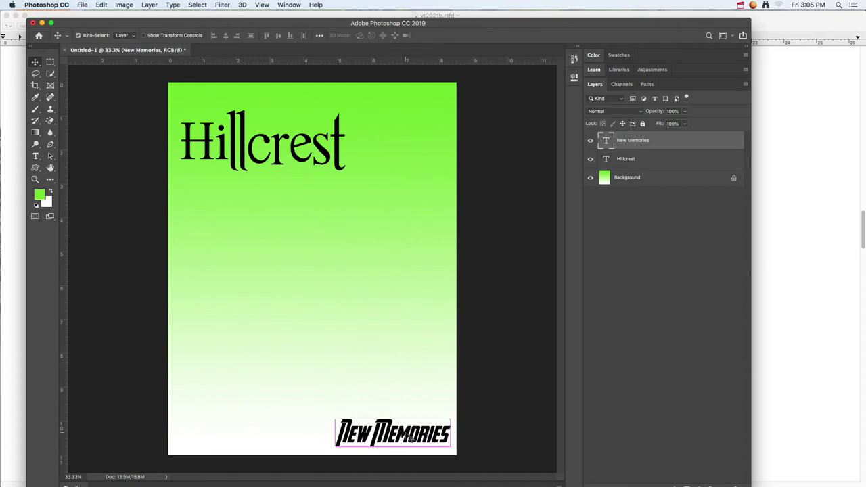
Scale 'New Memories' up to about 120% with Free Transform
key("super+t")
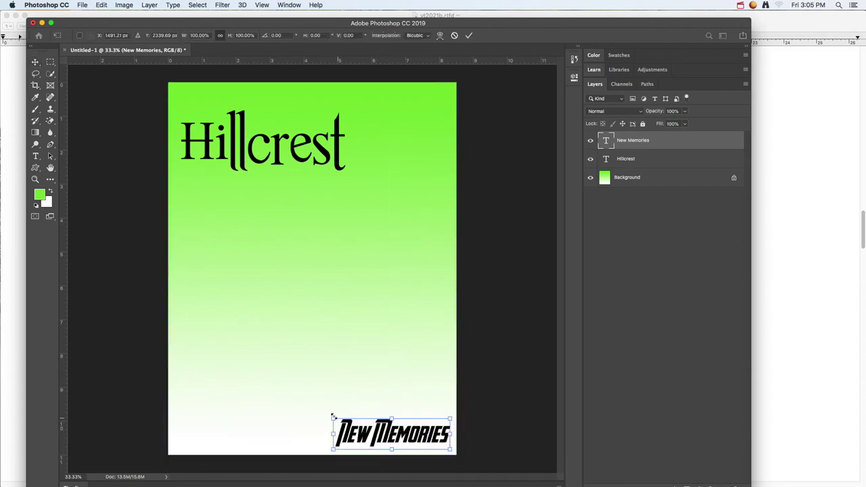
left_click_drag(332, 417, 317, 396)
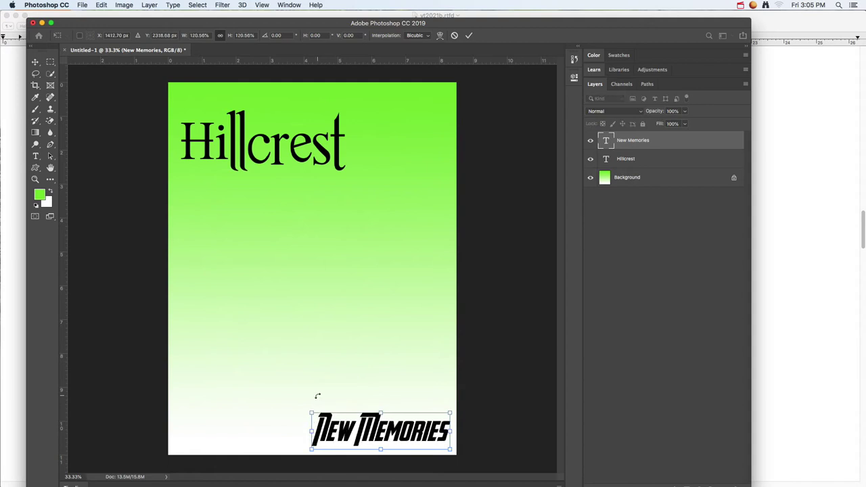
key("Return")
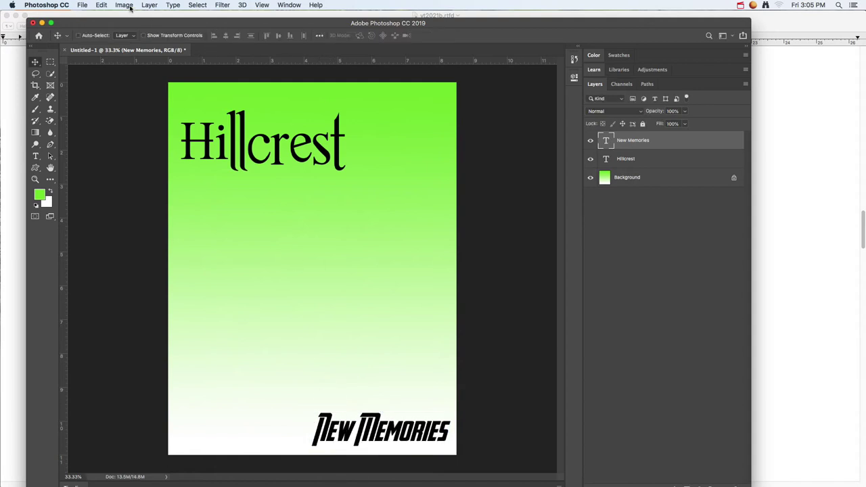
Browse the Edit > Transform options without applying one, then switch to the Chrome assignment page
left_click(103, 6)
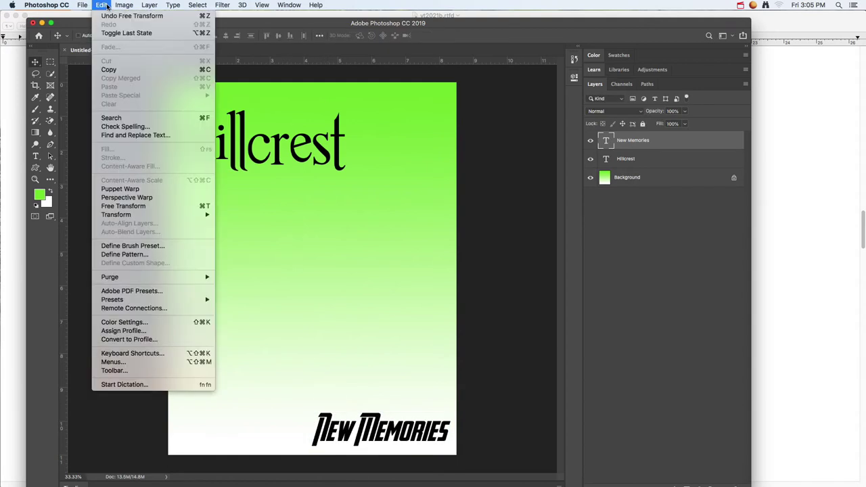
mouse_move(167, 221)
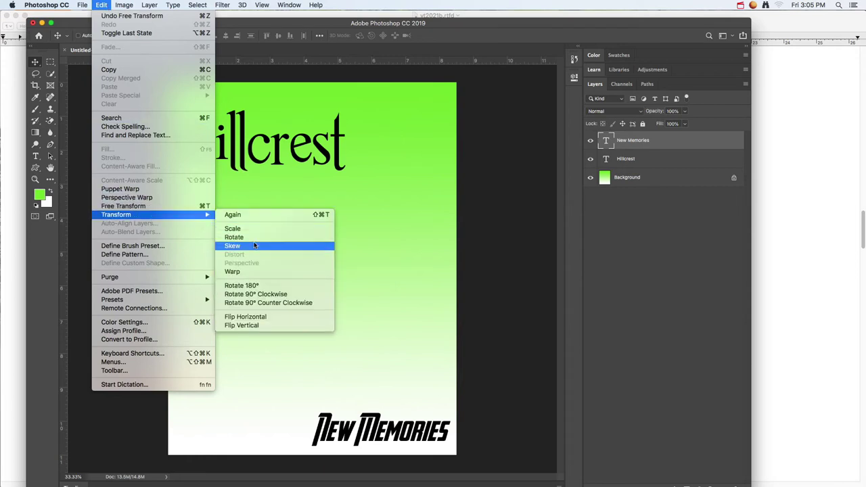
left_click(504, 254)
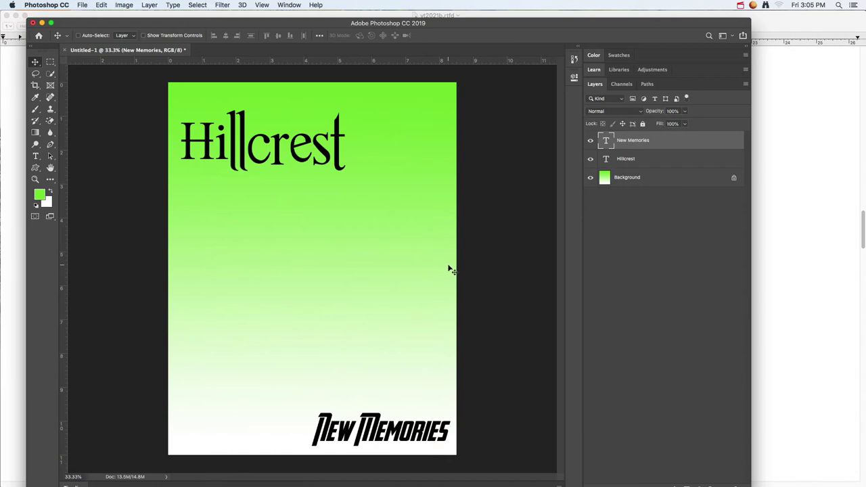
key("super+Tab")
key("super+Tab")
key("super+Tab")
key("super+Tab")
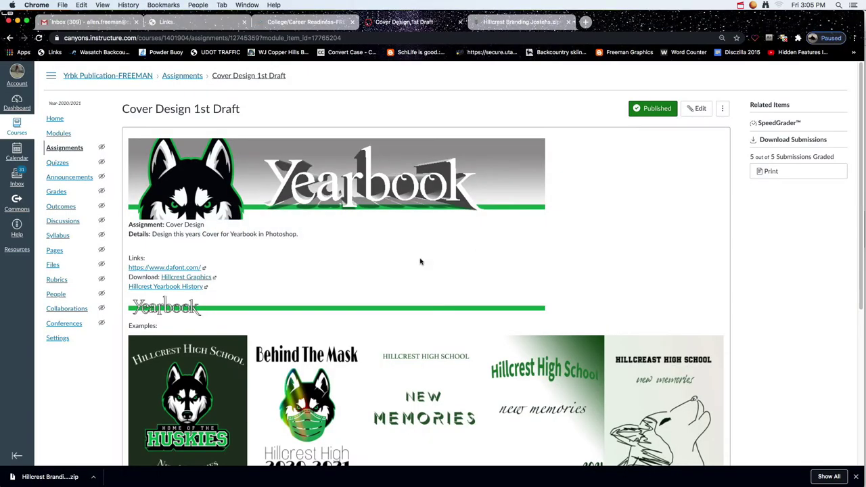
Download the Yastrib font from DaFont and reveal yastrib.zip in Finder
left_click(166, 268)
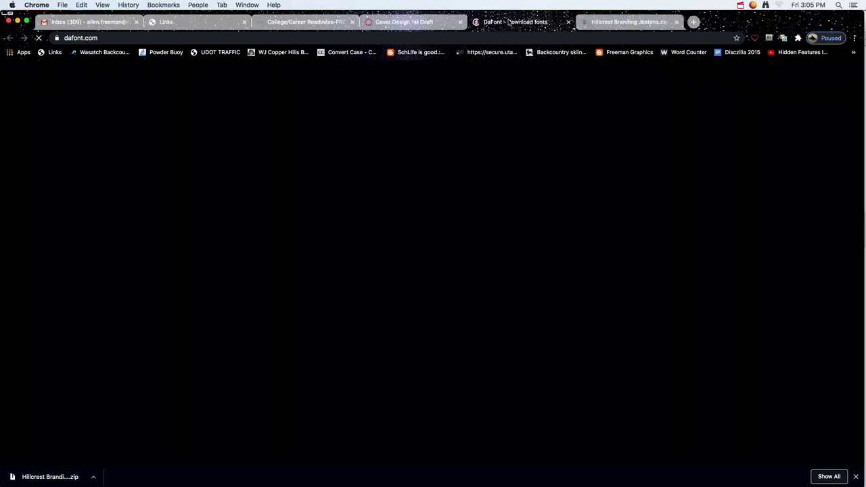
left_click(509, 22)
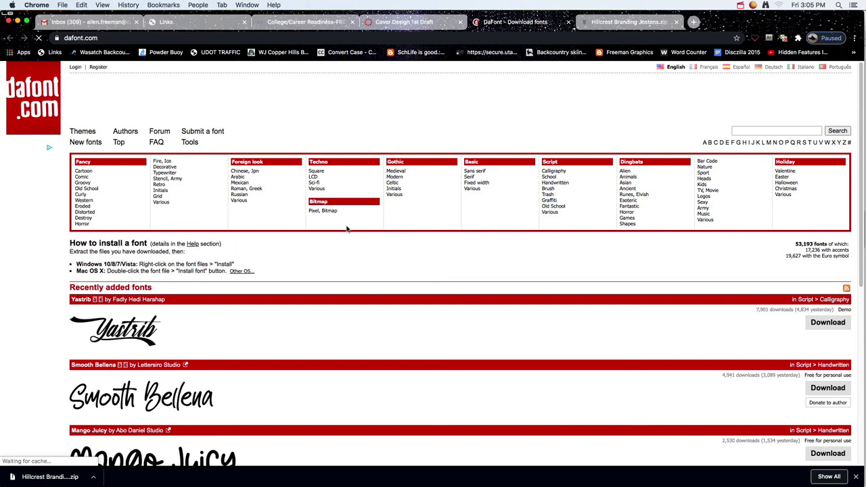
scroll(346, 229, "down", 2)
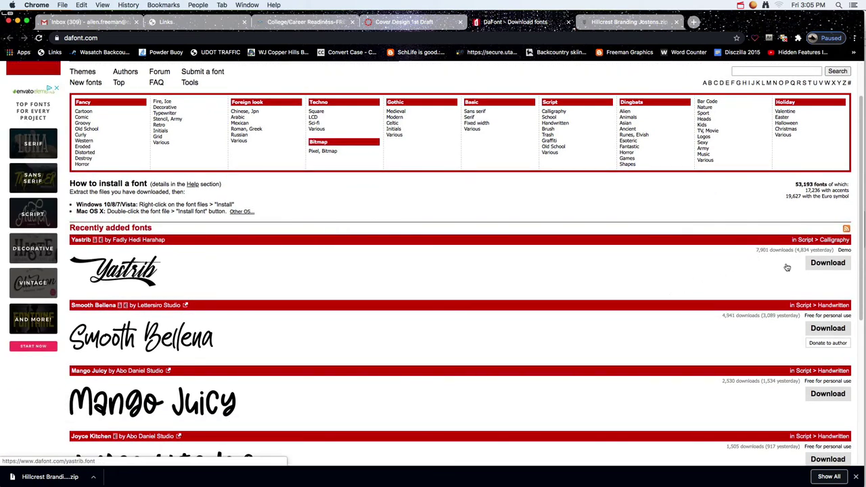
left_click(823, 266)
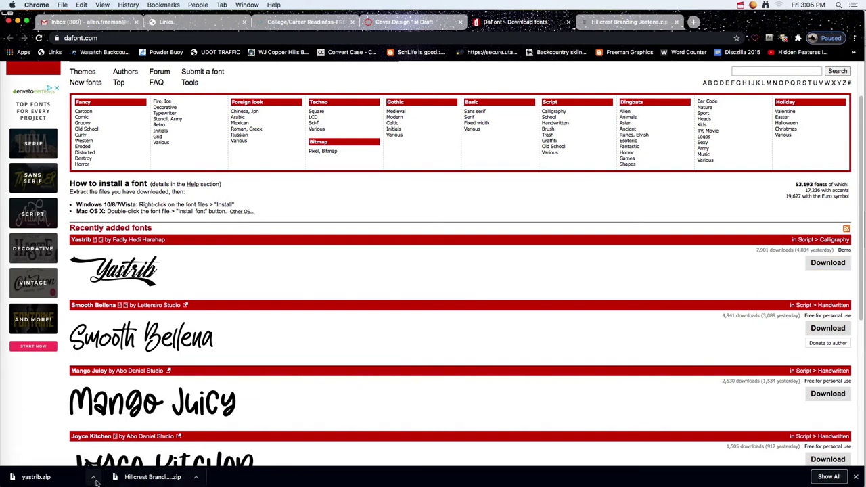
left_click(94, 479)
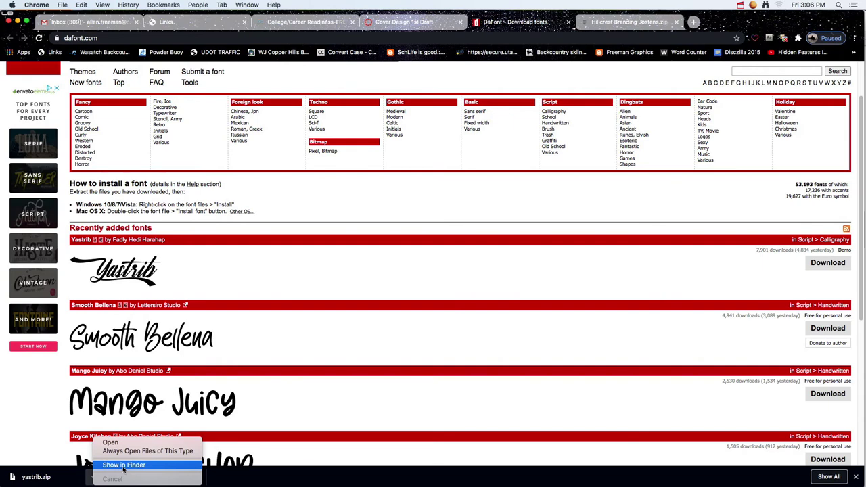
left_click(123, 465)
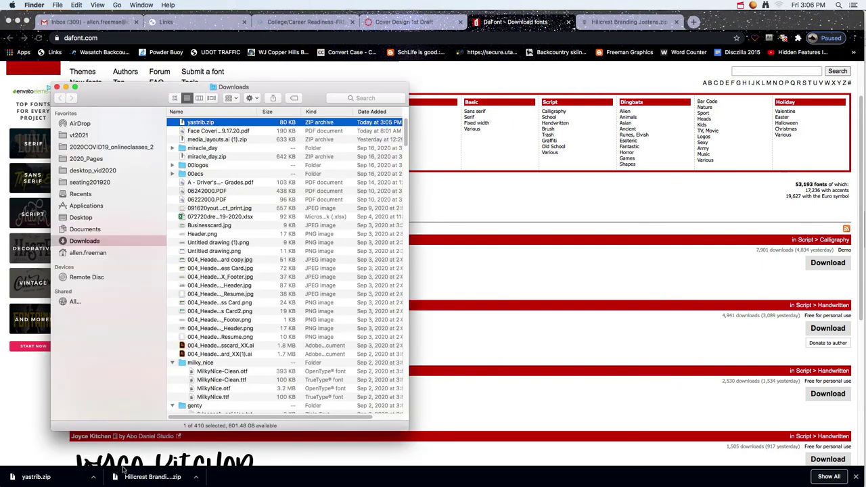
Extract yastrib.zip in the Downloads folder
left_click(200, 132)
left_click(194, 123)
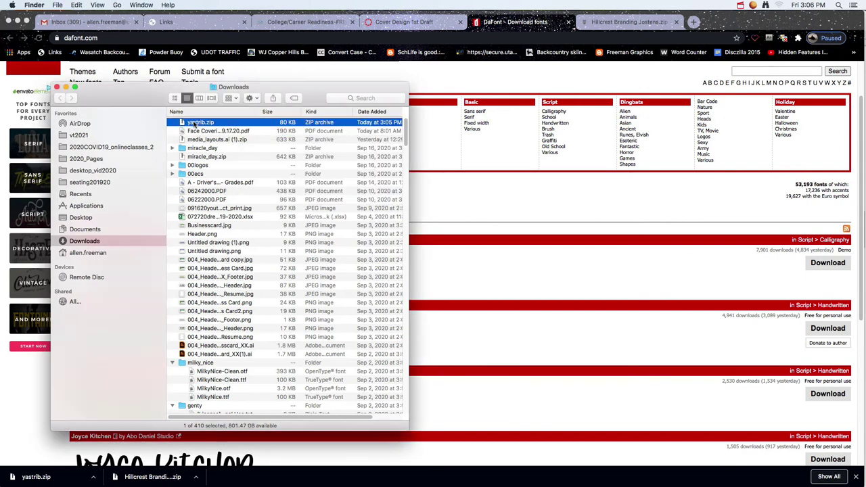
double_click(195, 123)
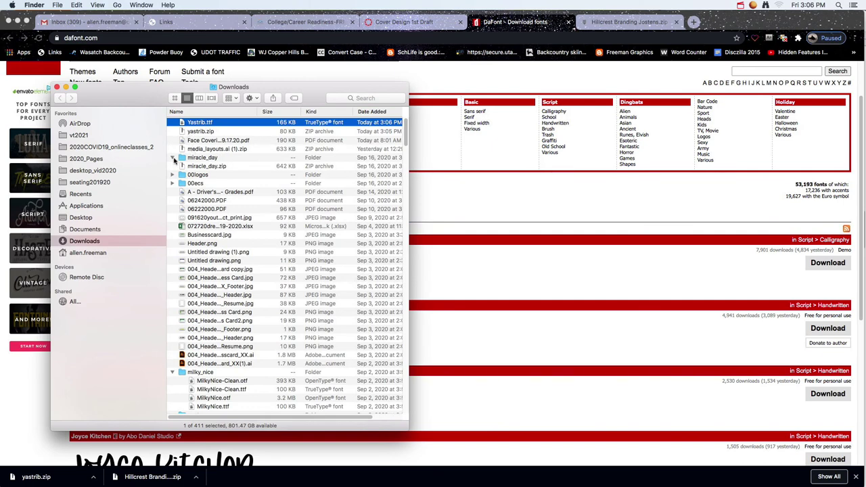
Undo an accidental file move, return Downloads to list view, and select Yastrib.ttf
left_click(173, 158)
left_click(174, 98)
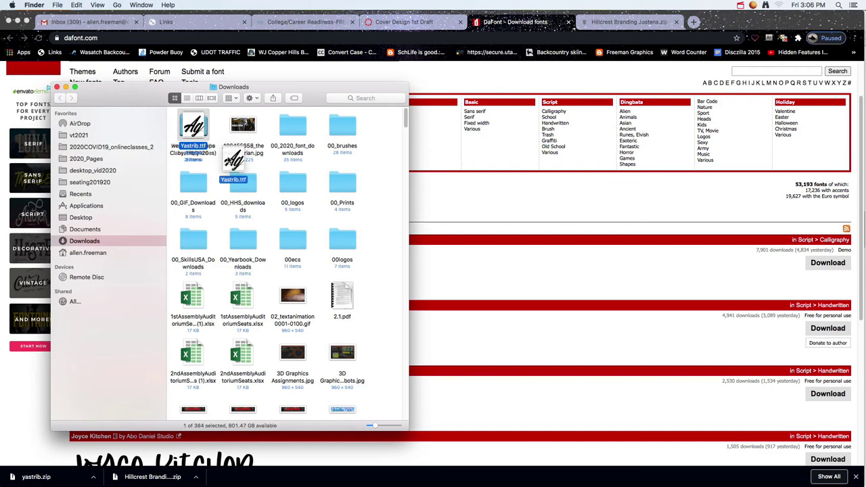
mouse_move(199, 134)
left_mouse_down()
mouse_move(217, 157)
mouse_move(203, 144)
left_mouse_up()
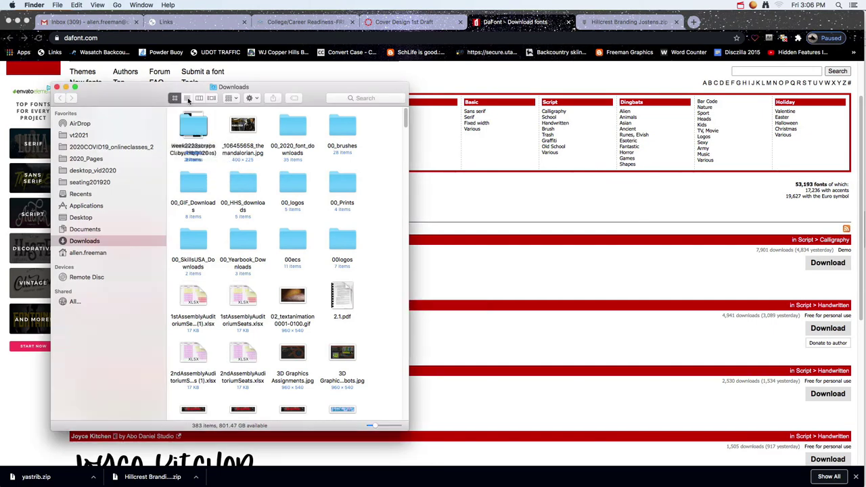
key("super+z")
left_click(186, 99)
left_click(199, 131)
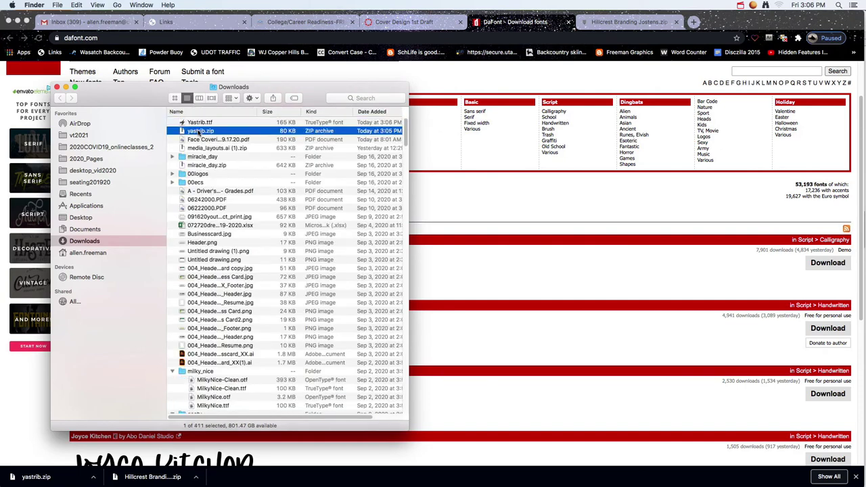
left_click(194, 123)
Install Yastrib.ttf through the Font Book preview and switch back to Photoshop
double_click(195, 122)
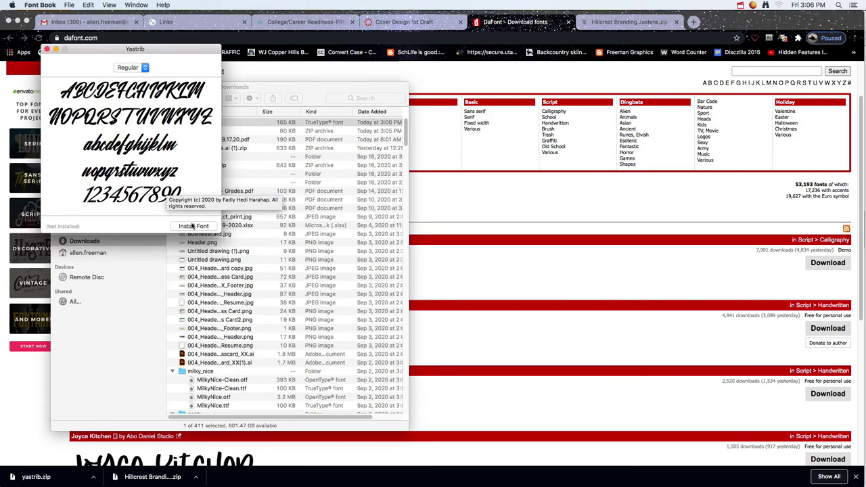
left_click(192, 226)
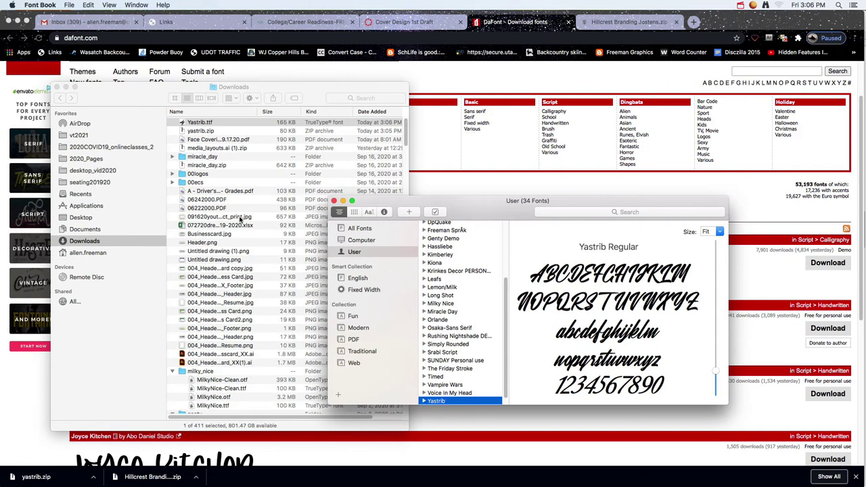
key("super+Tab")
key("super+Tab")
key("super+Tab")
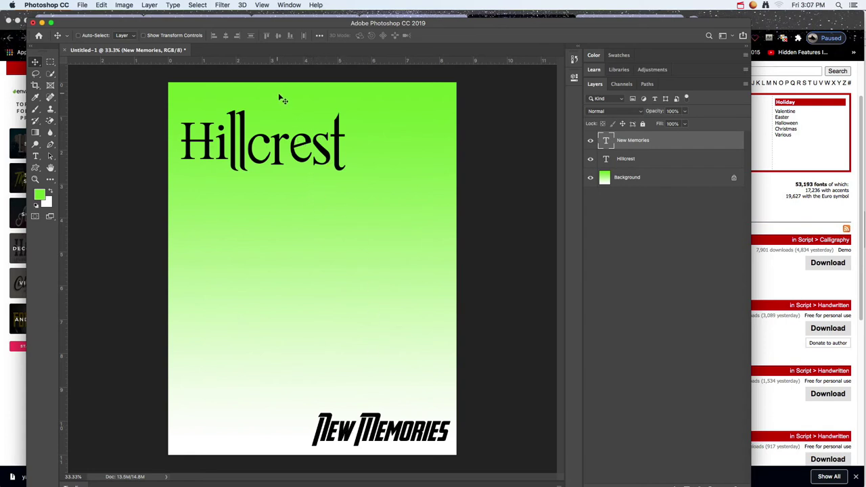
Change New Memories to Yastrib Regular and drag it slightly left onto the page
left_click(37, 156)
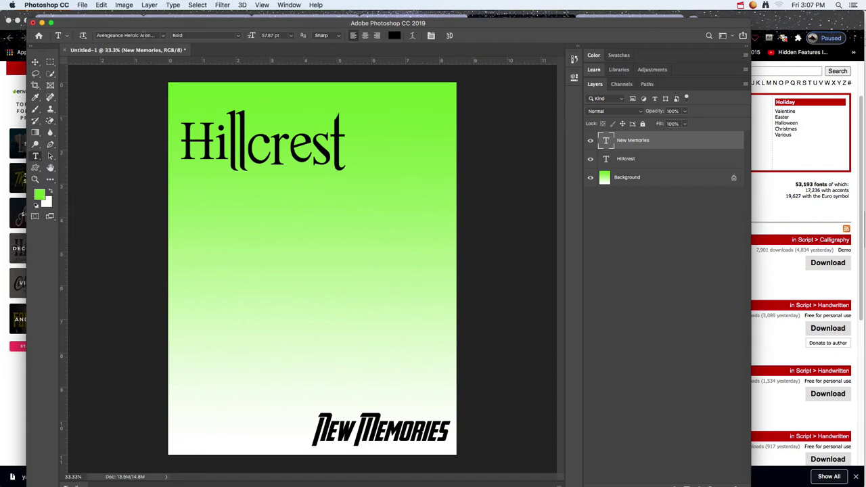
left_click(164, 37)
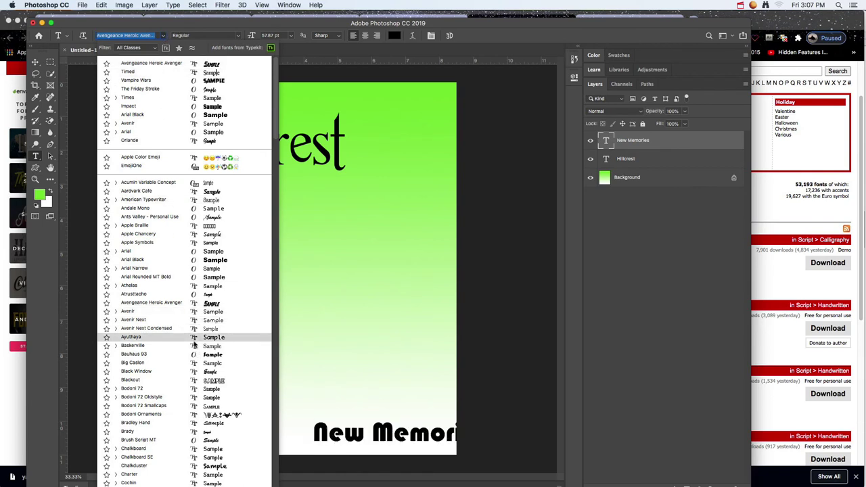
type("y")
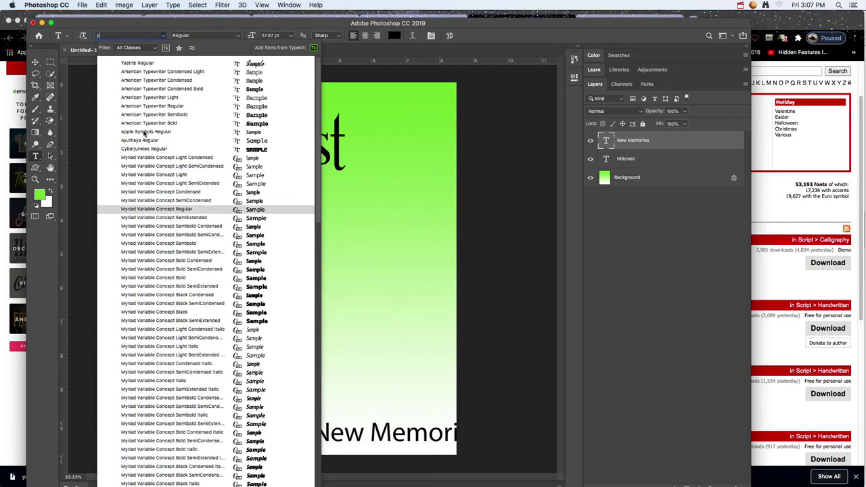
left_click(135, 64)
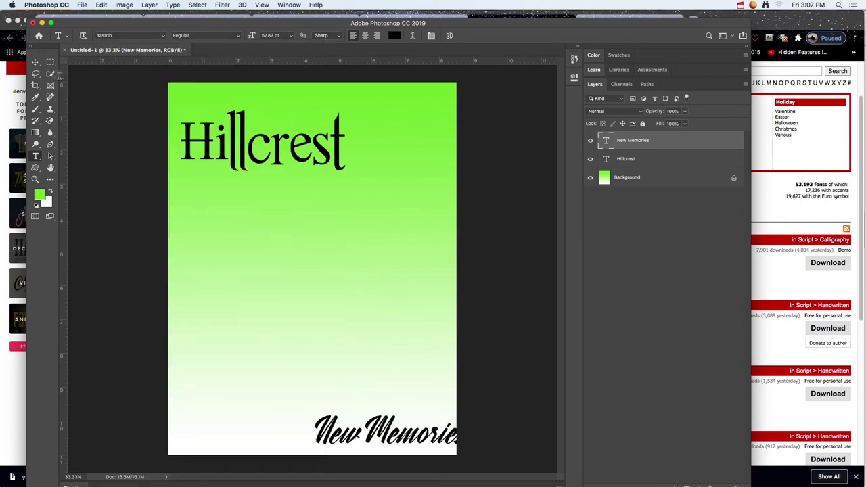
left_click(36, 61)
left_click_drag(390, 430, 366, 431)
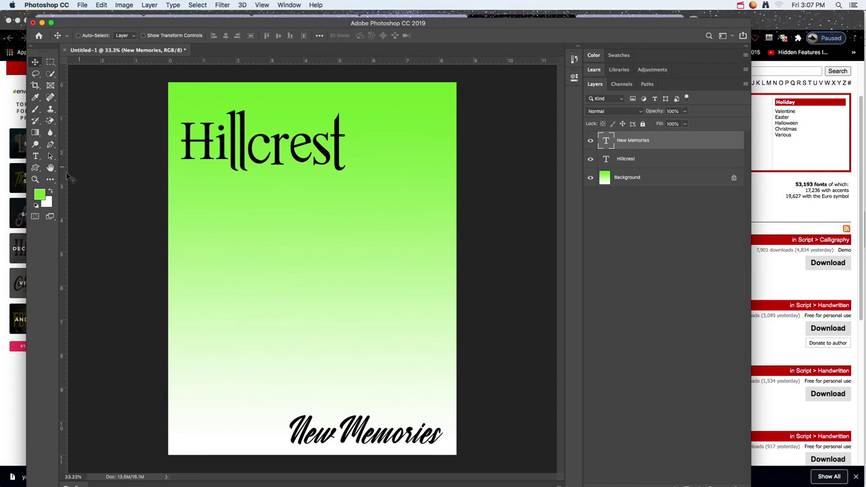
Undo two test rectangles, then select the Custom Shape Tool and open its Shape picker
left_click(36, 168)
left_click(74, 166)
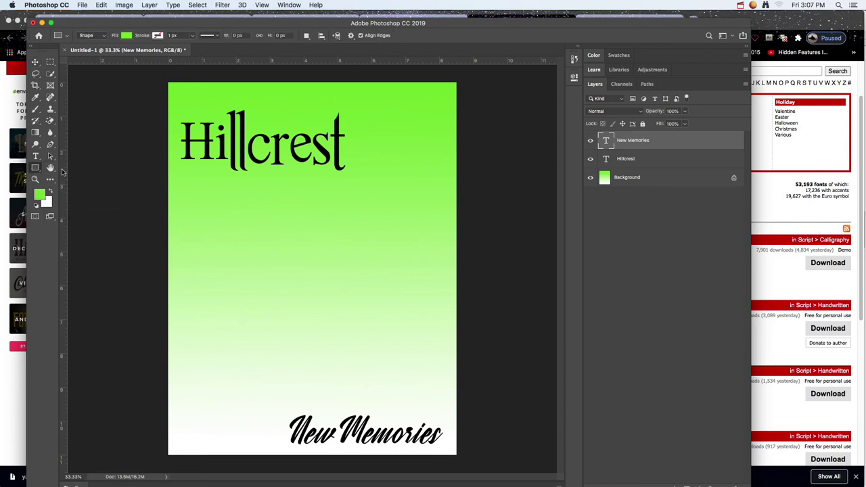
left_click_drag(211, 214, 298, 345)
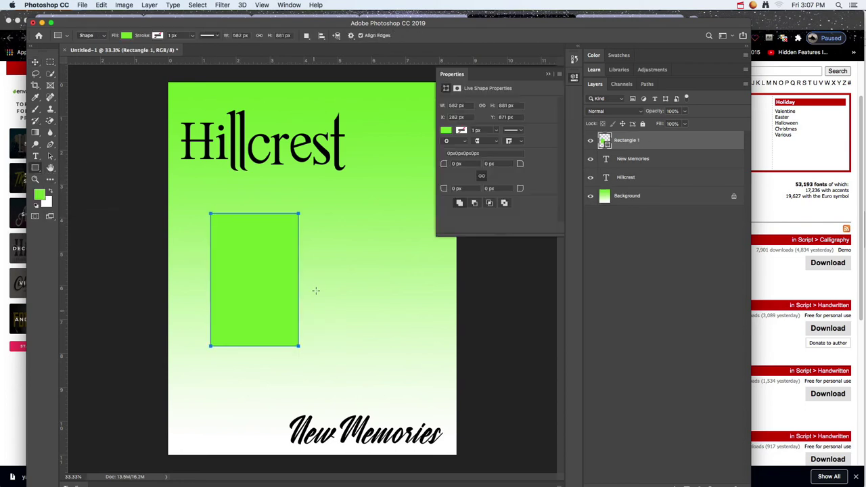
left_click_drag(321, 273, 376, 343)
key("super+z")
key("super+z")
left_click_drag(35, 168, 76, 213)
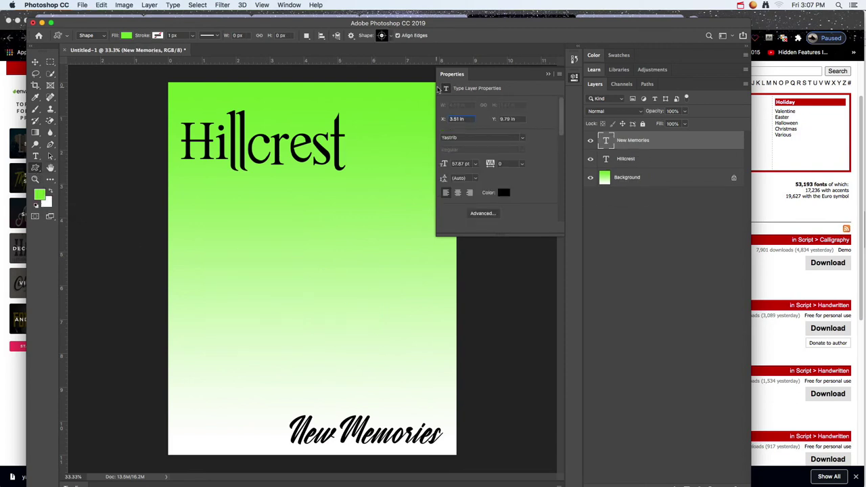
left_click(391, 36)
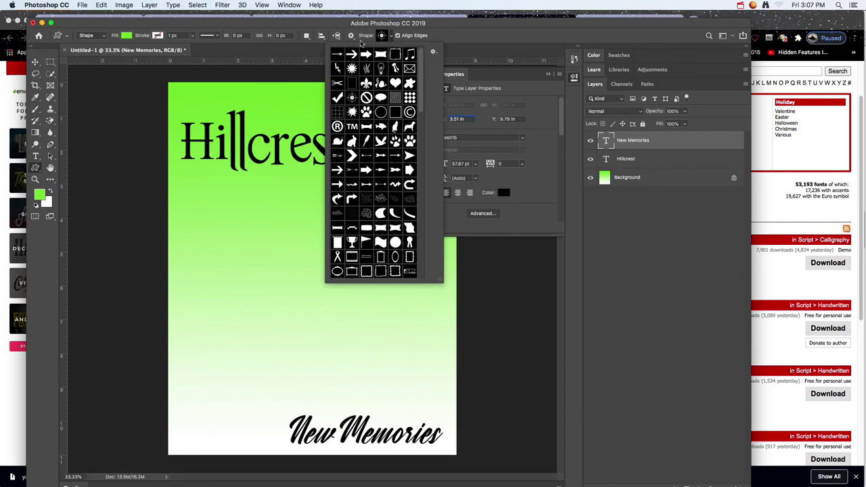
Choose the paw-print shape and draw it left of New Memories
left_click(434, 52)
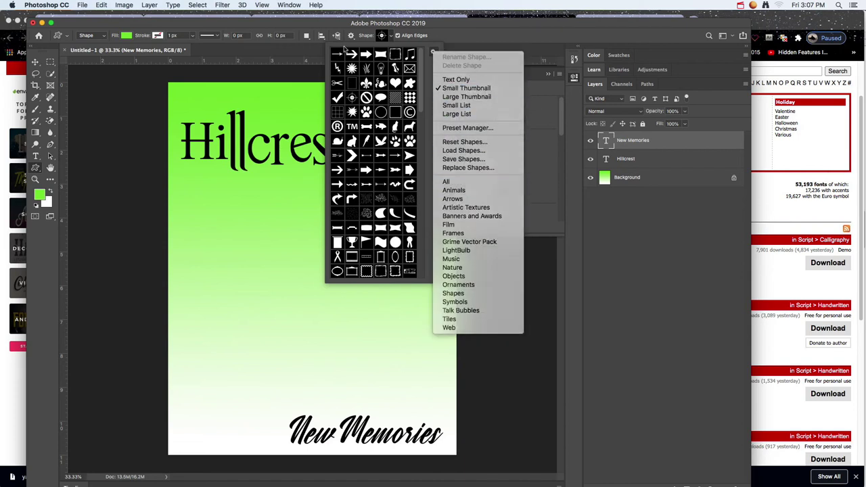
key("Escape")
scroll(362, 145, "down", 4)
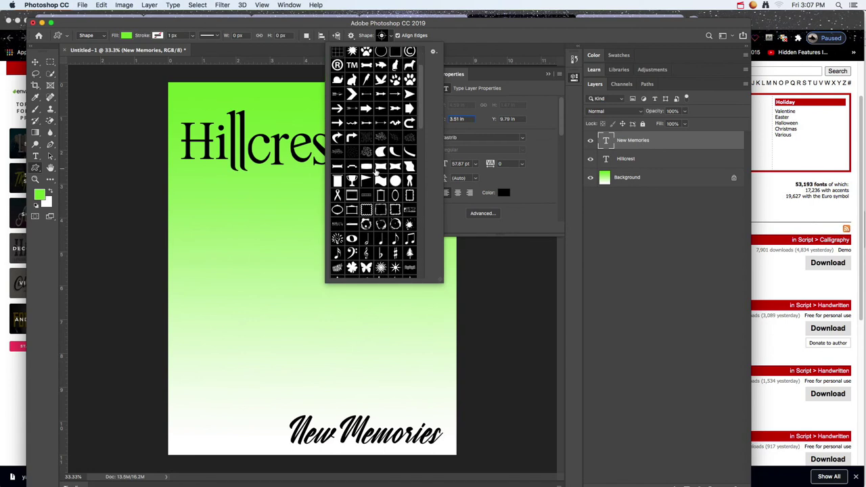
left_click(409, 80)
left_click_drag(238, 410, 271, 444)
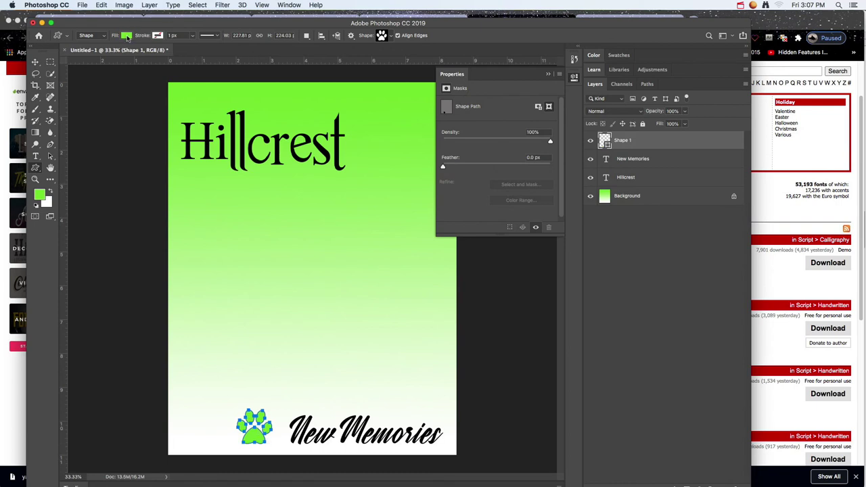
Fill the paw with green and nudge it beside the New Memories subtitle
left_click(125, 36)
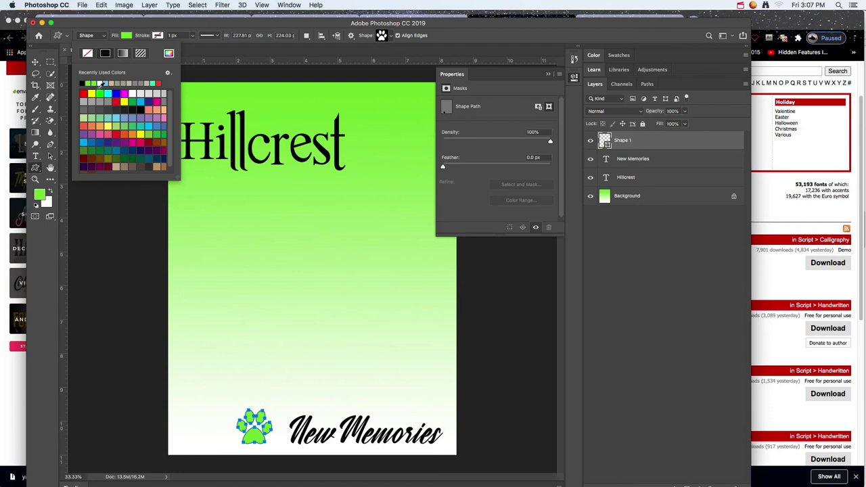
left_click(101, 83)
left_click(99, 82)
left_click(35, 61)
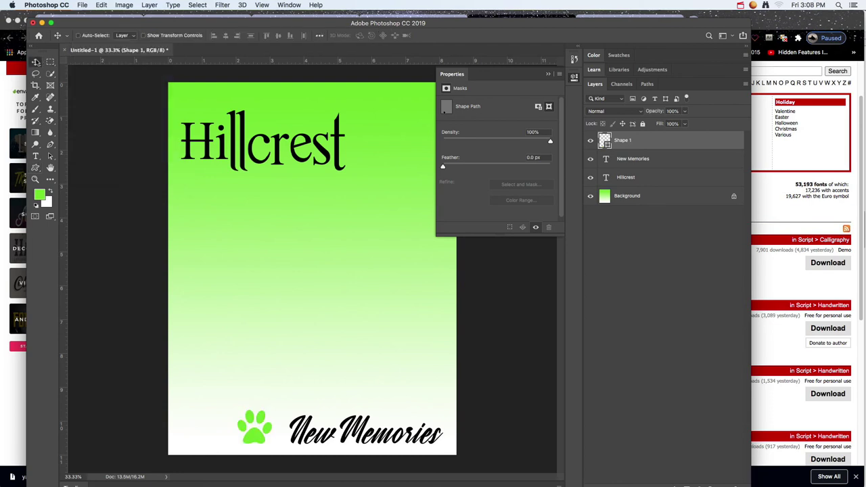
mouse_move(261, 435)
left_mouse_down()
mouse_move(305, 303)
mouse_move(303, 261)
mouse_move(263, 429)
left_mouse_up()
Bring Chrome forward on the Cover Design 1st Draft assignment tab
key("super+Tab")
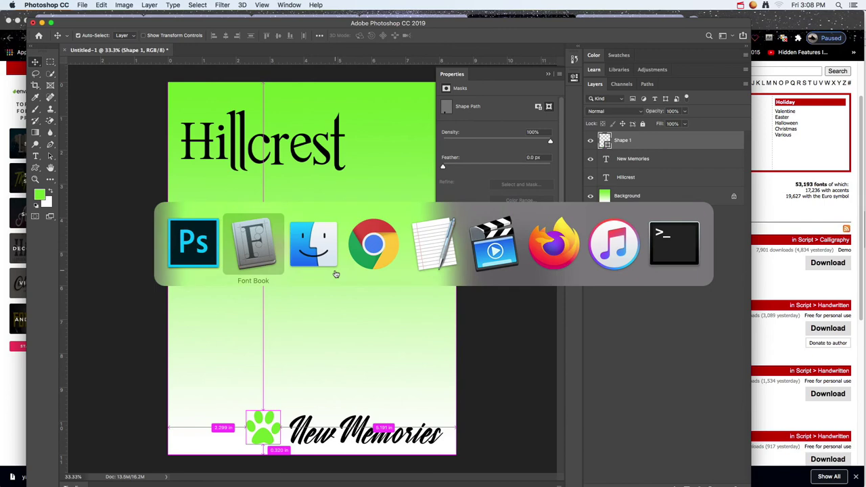
left_click(353, 248)
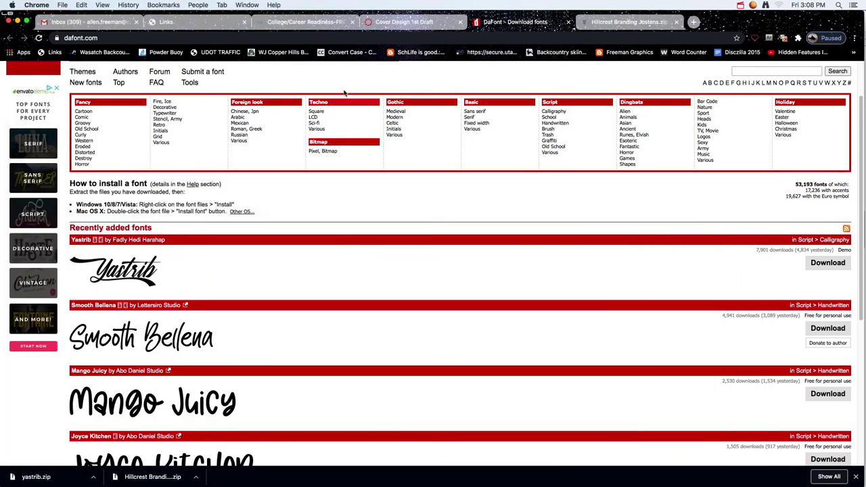
left_click(415, 22)
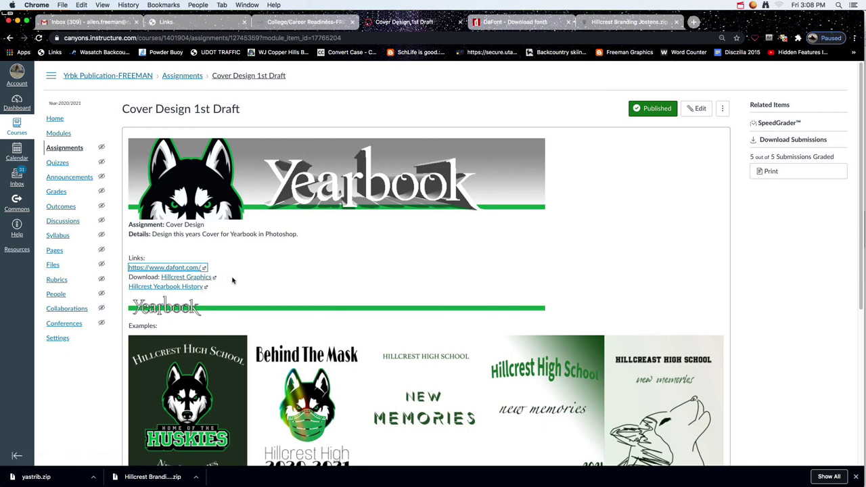
Open vt2021 > 2021_Yearbook > Hillcrest Branding Jostens in icon view and move the window right
key("super+Tab")
key("super+Tab")
key("super+Tab")
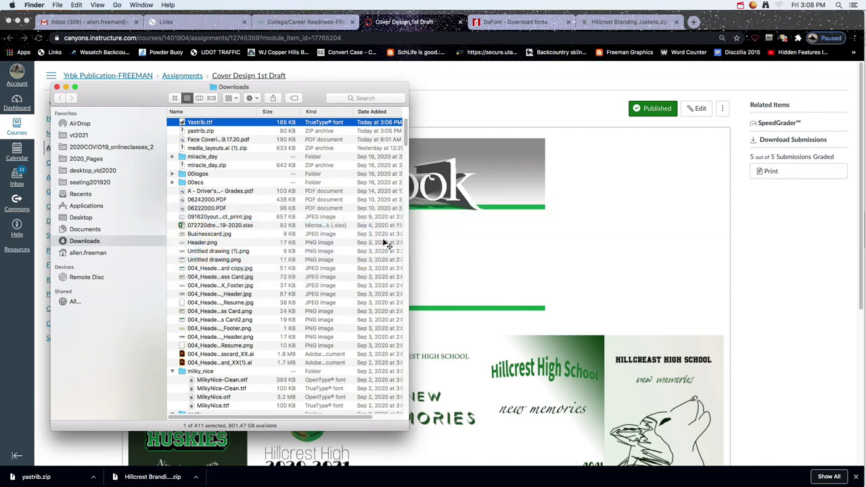
left_click(80, 137)
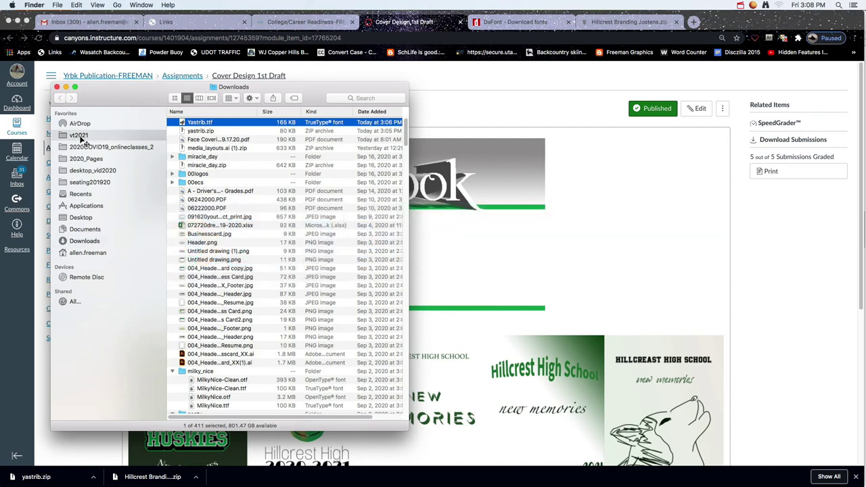
double_click(187, 132)
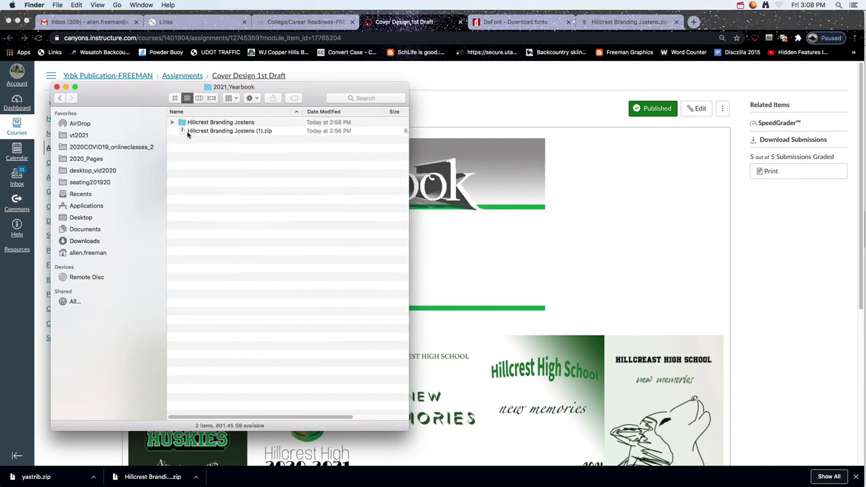
double_click(206, 125)
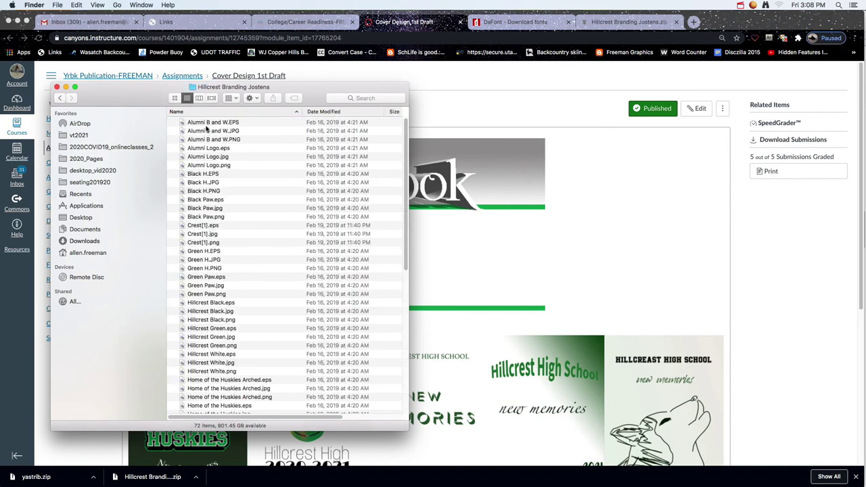
left_click(211, 216)
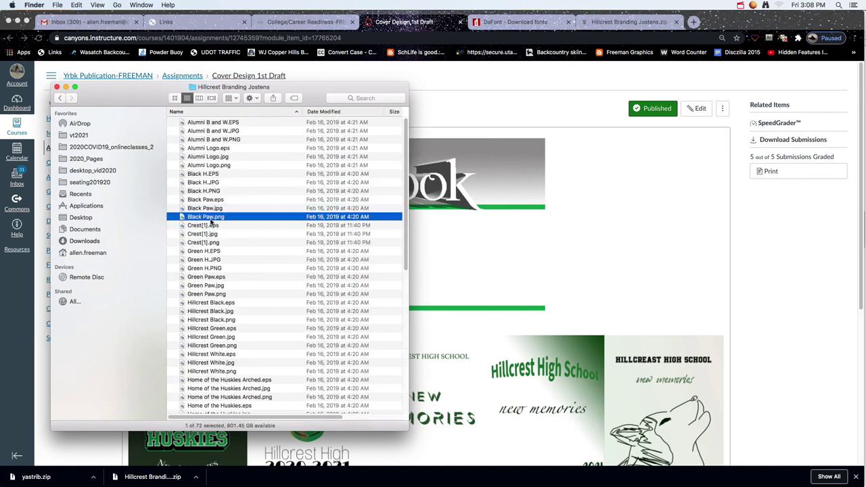
left_click(175, 99)
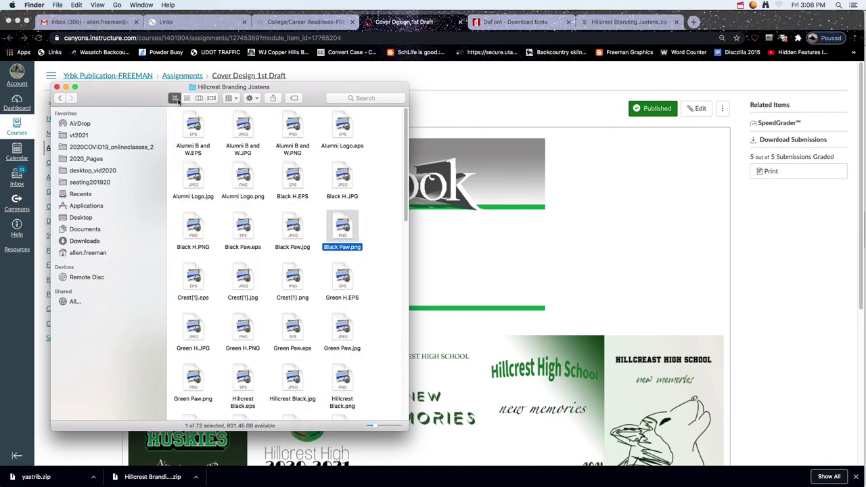
left_click_drag(141, 97, 461, 113)
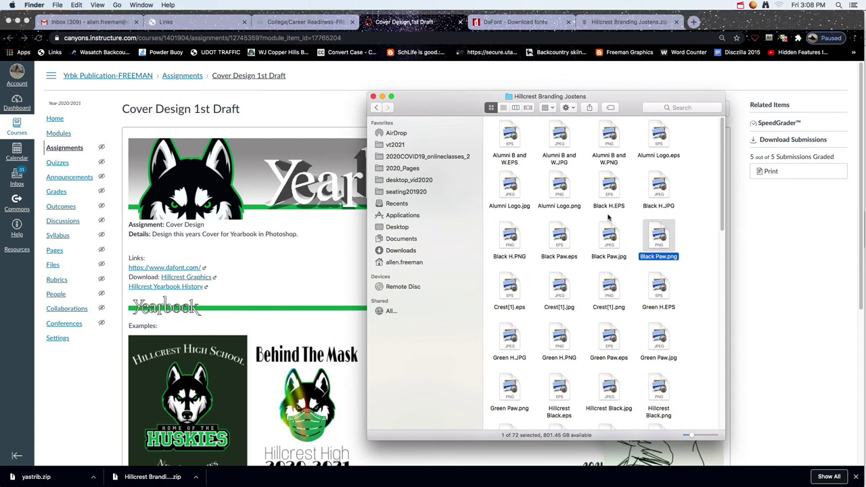
Position the Hillcrest Branding Jostens window beside the Photoshop cover
key("super+Tab")
key("super+Tab")
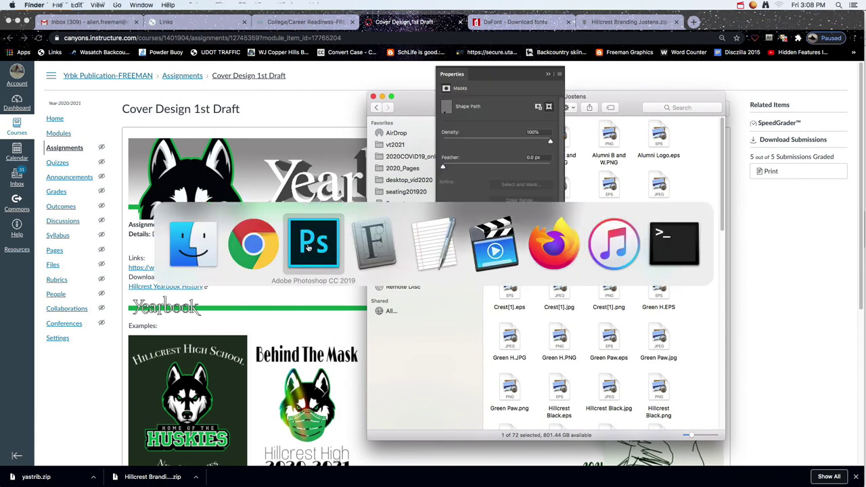
key("super+Tab")
key("super+Tab")
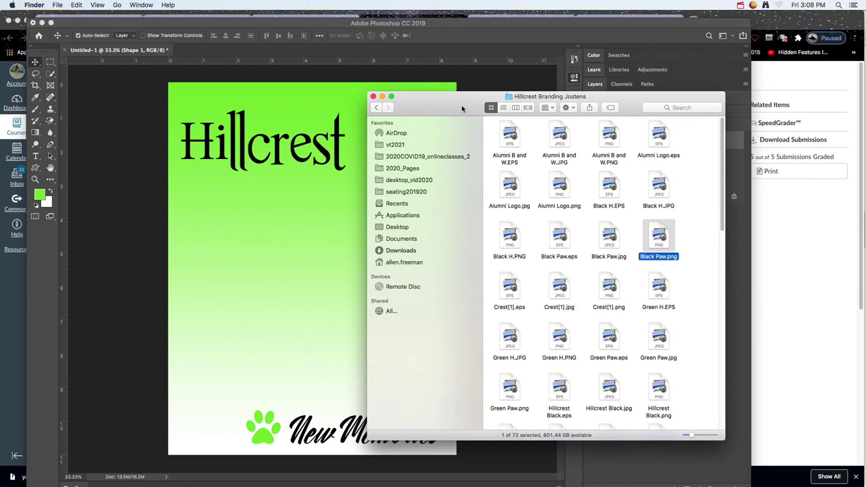
left_click_drag(462, 109, 522, 105)
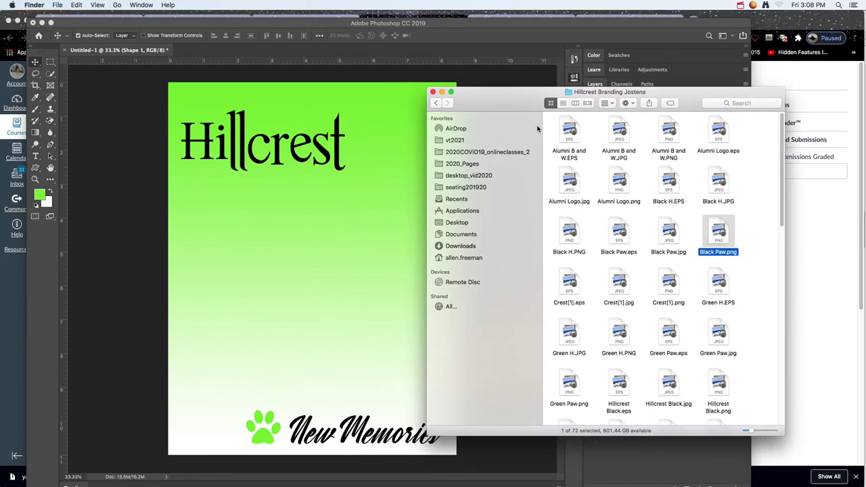
Browse the logo files down to Howling Mascot.png and select it
left_click(611, 230)
left_click(569, 242)
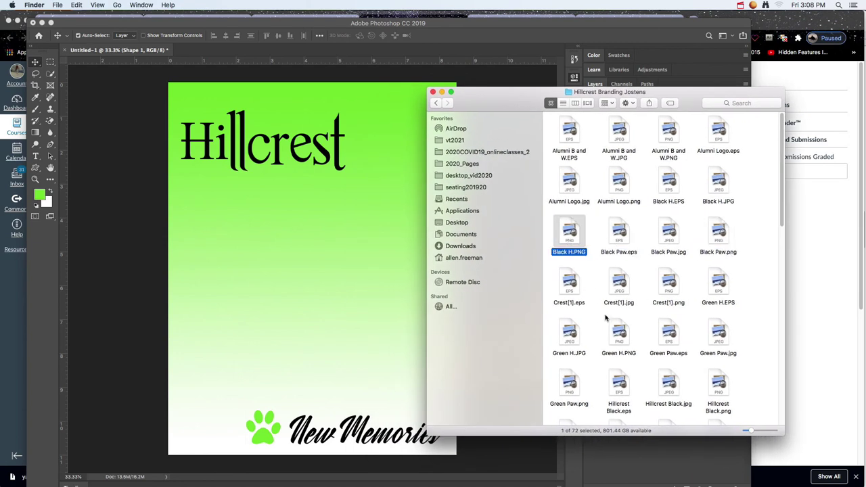
scroll(613, 320, "down", 5)
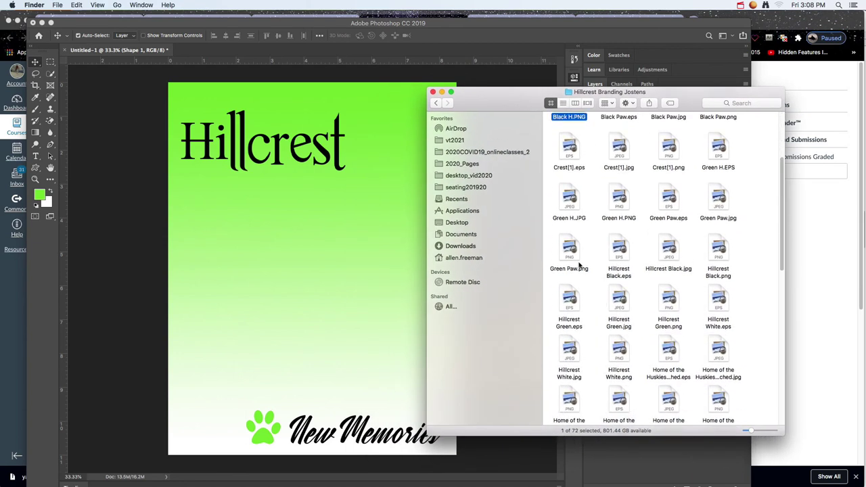
left_click(573, 256)
scroll(649, 317, "down", 3)
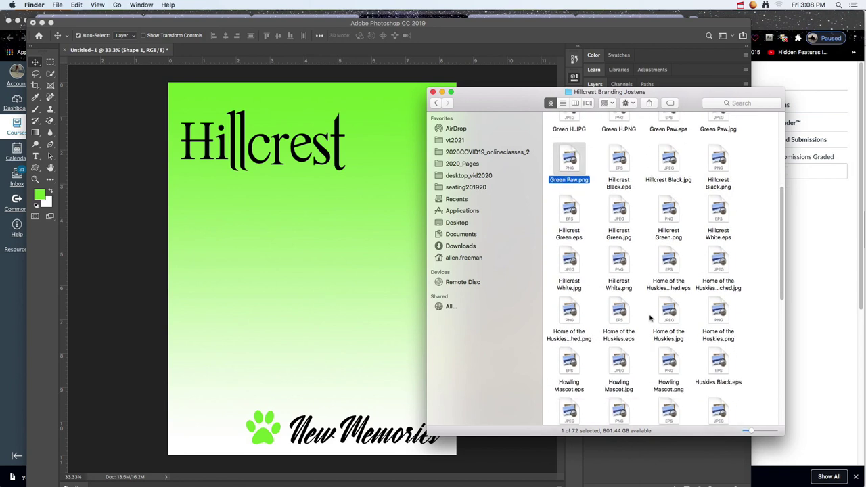
left_click(623, 263)
scroll(661, 315, "down", 3)
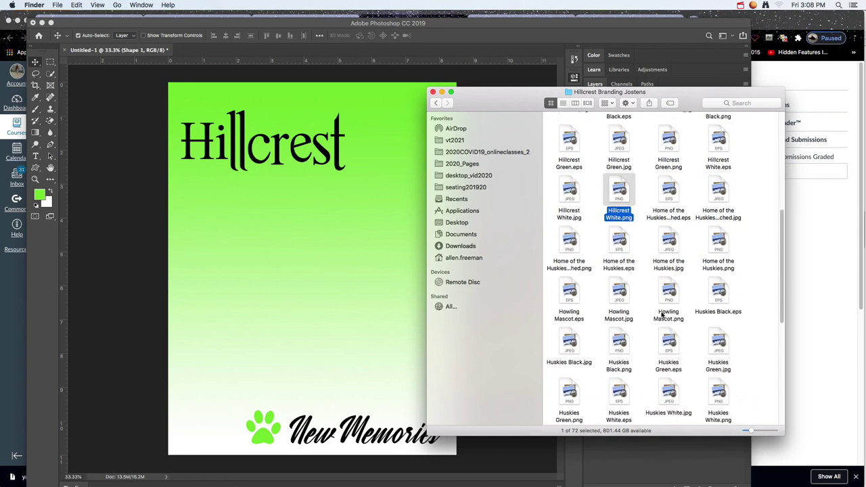
scroll(684, 332, "down", 2)
left_click(669, 290)
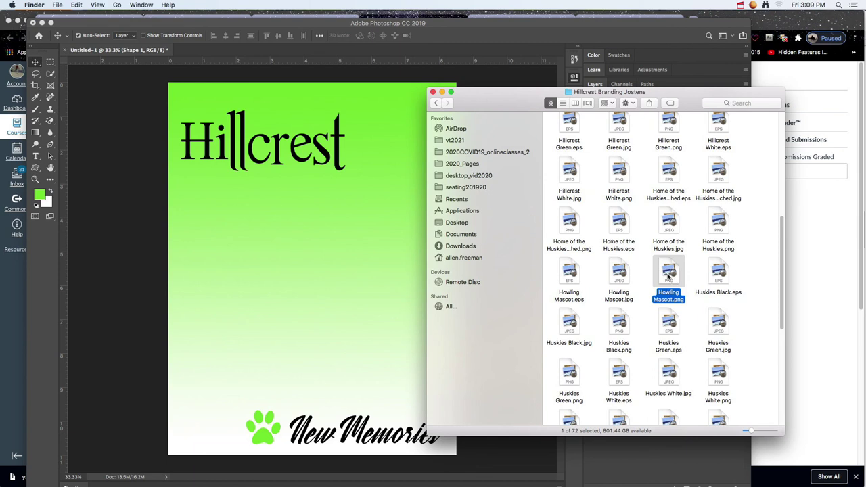
Place Howling Mascot.png on the cover, scaled to about 82% between Hillcrest and New Memories
left_click_drag(668, 275, 286, 261)
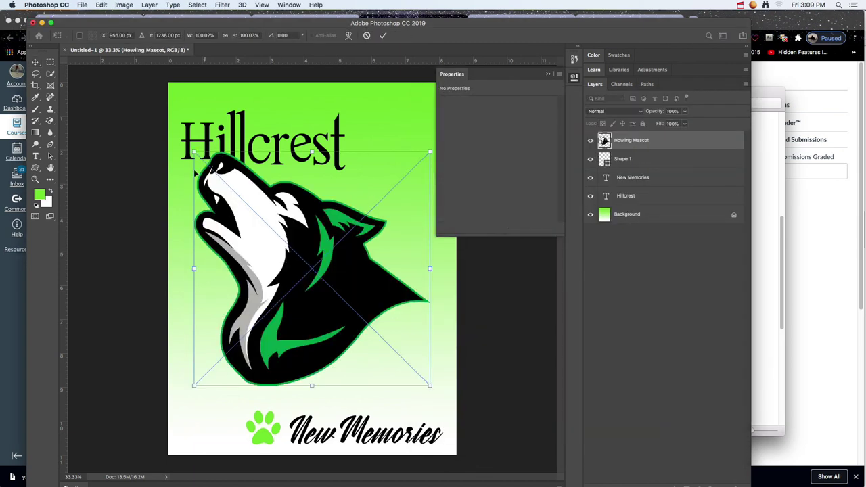
left_click_drag(194, 154, 219, 177)
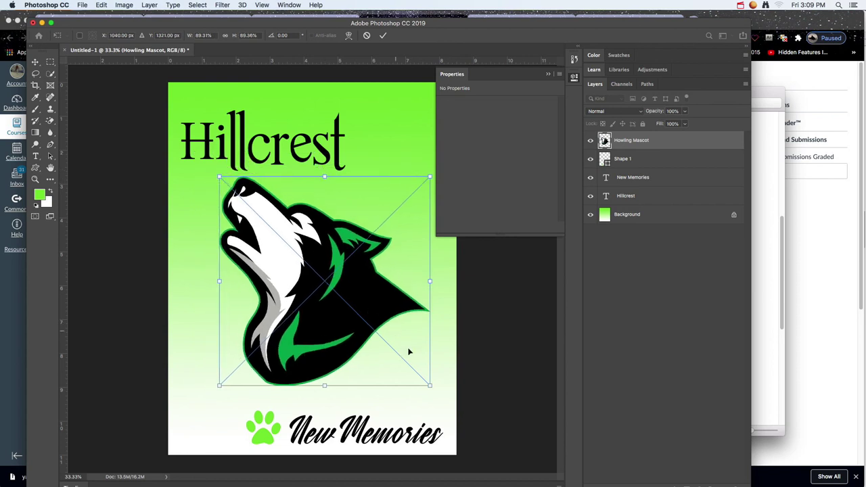
left_click_drag(430, 385, 412, 371)
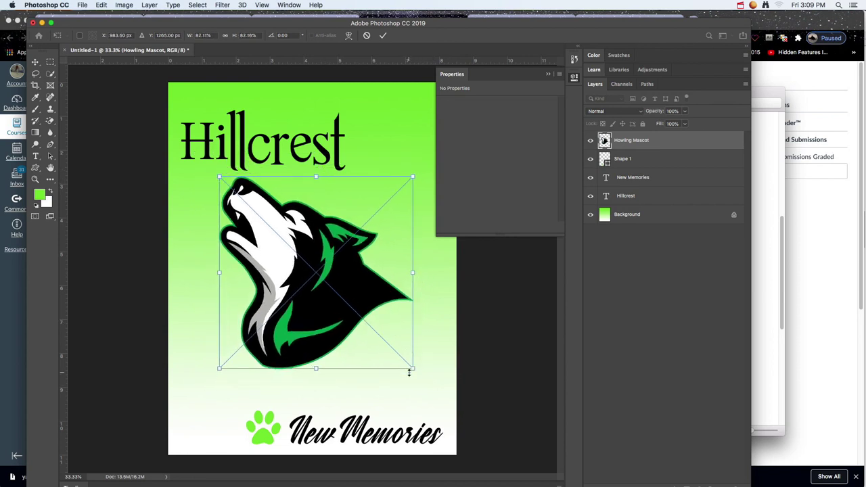
key("Return")
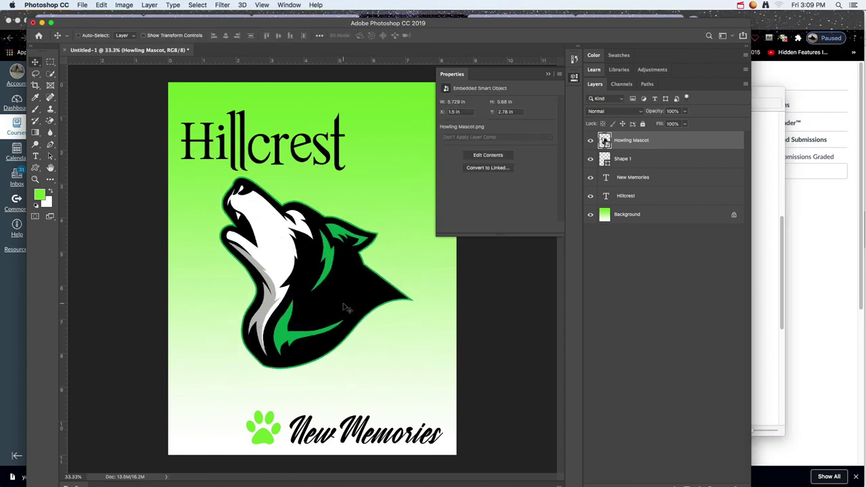